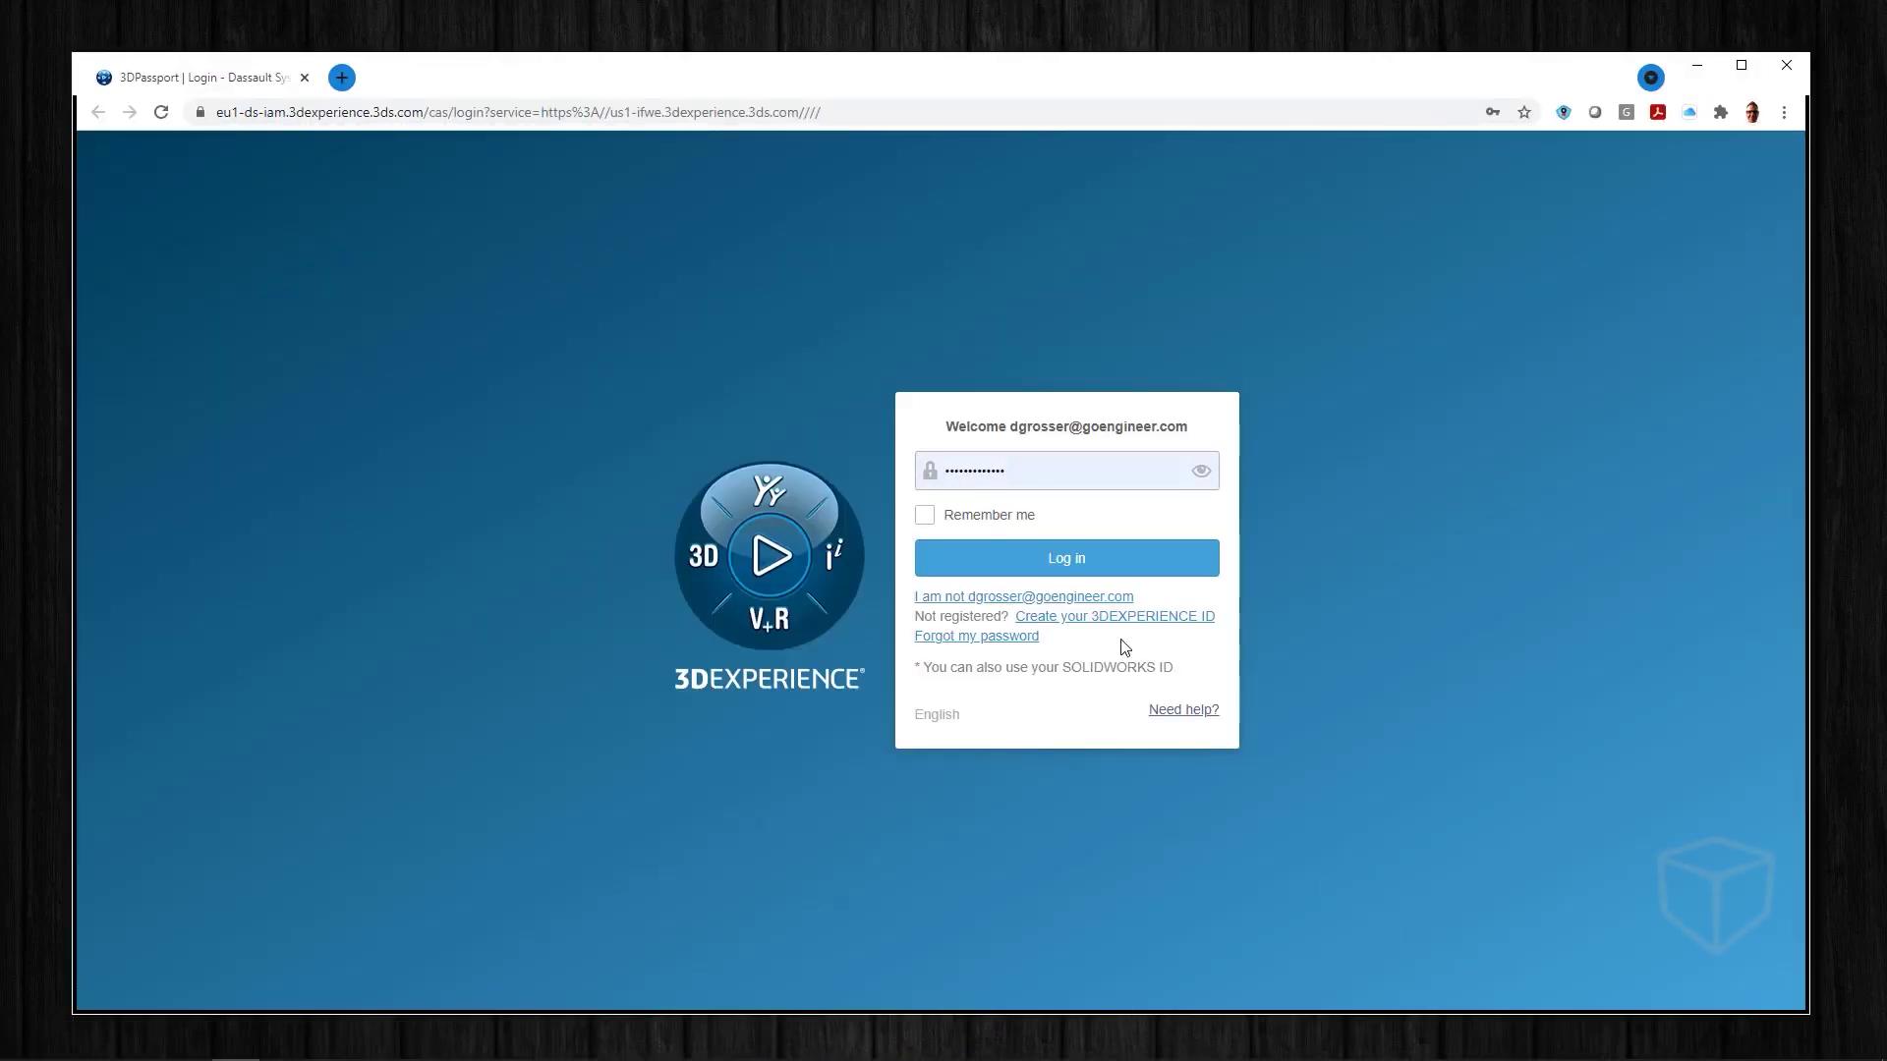
- Log in to the 3DEXPERIENCE platform with the login remembered and show the roles and apps portfolio
{"action": "left_click", "coordinate": [924, 515]}
{"action": "left_click", "coordinate": [1069, 560]}
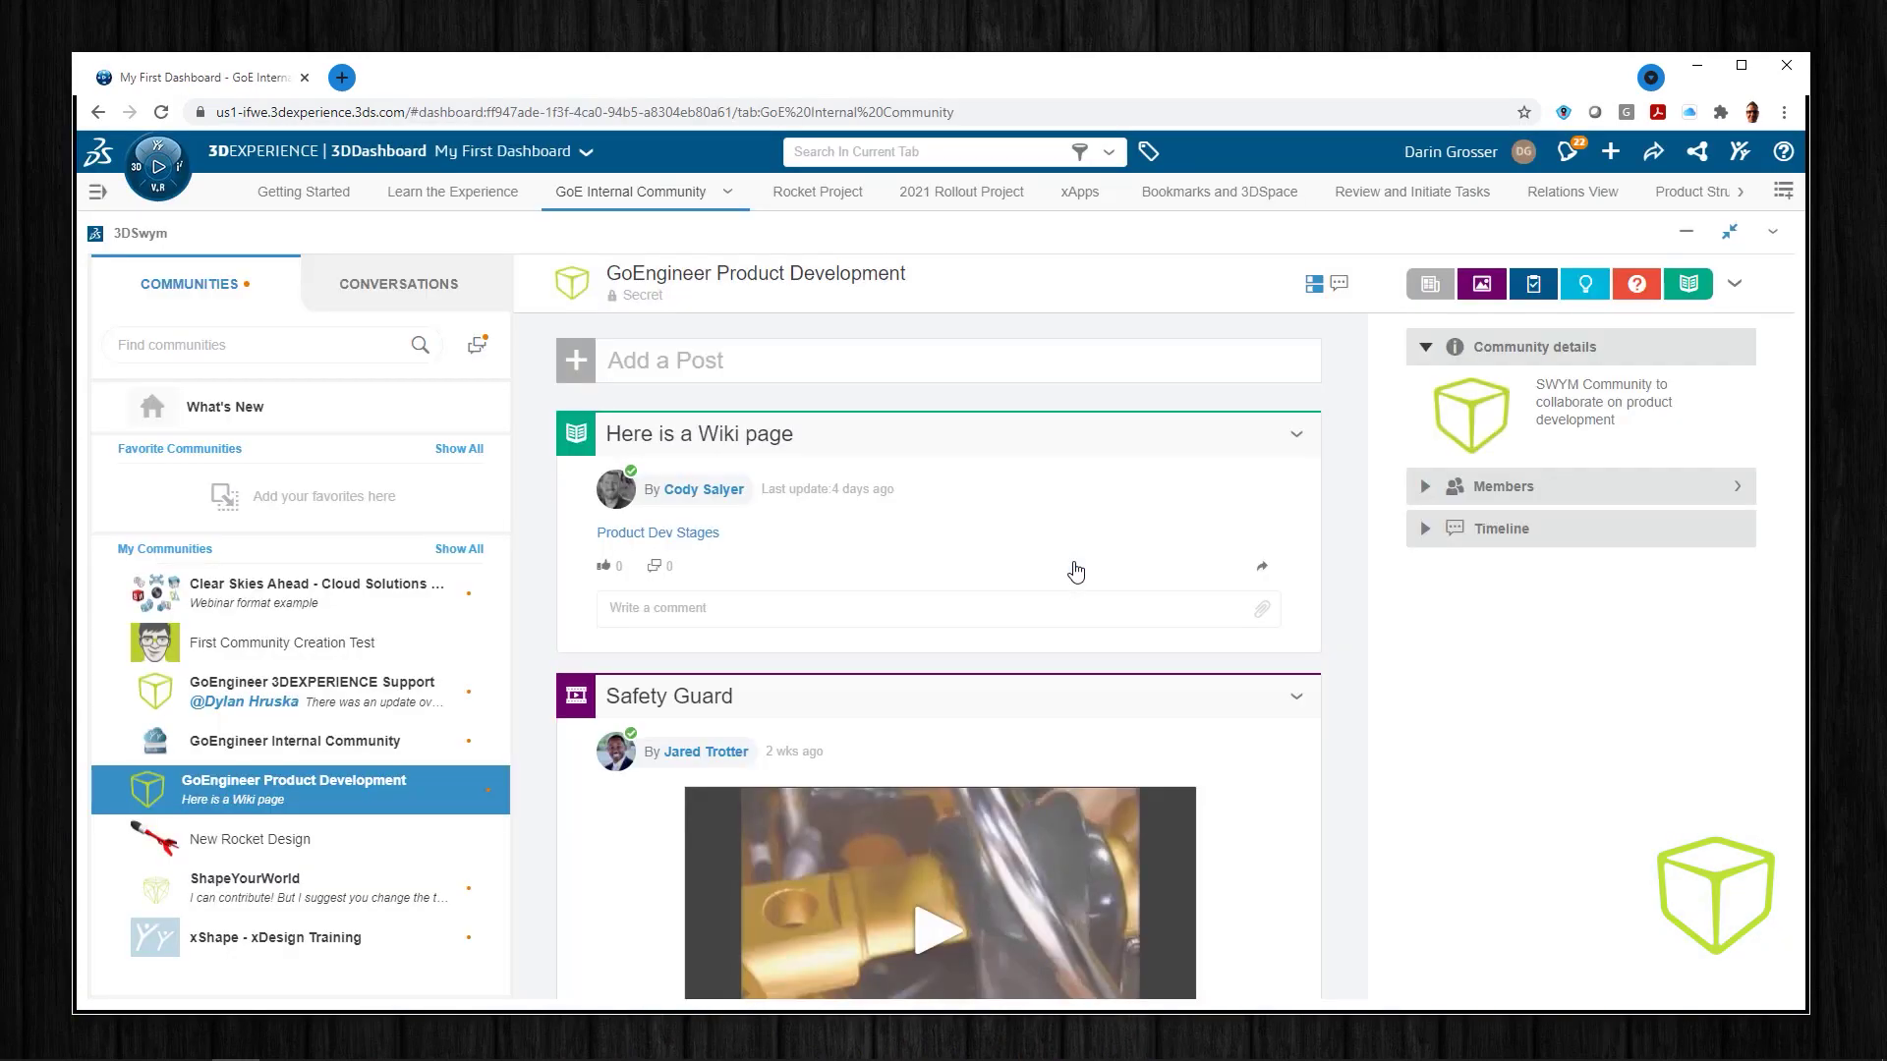
{"action": "left_click", "coordinate": [159, 167]}
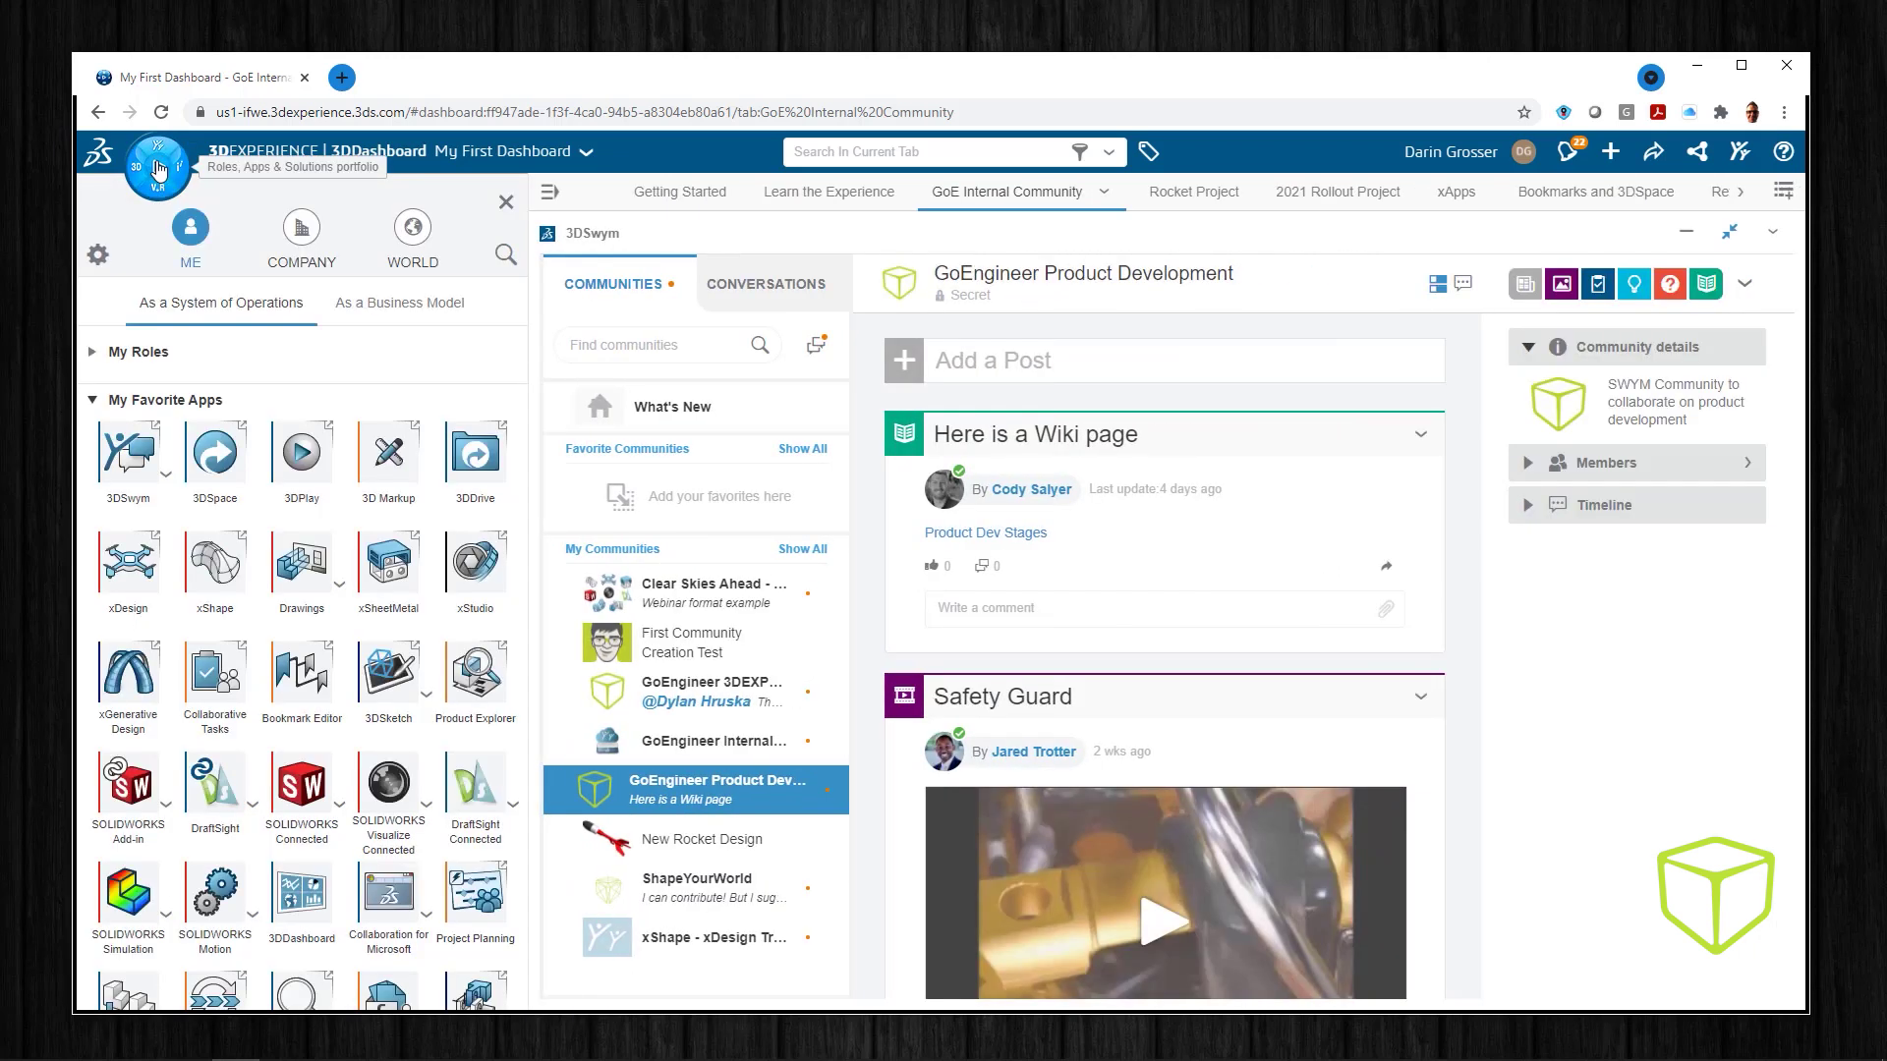
- Update the 3DEXPERIENCE Launcher when prompted by the SOLIDWORKS Add-in app and continue once it finishes
{"action": "left_click", "coordinate": [167, 808]}
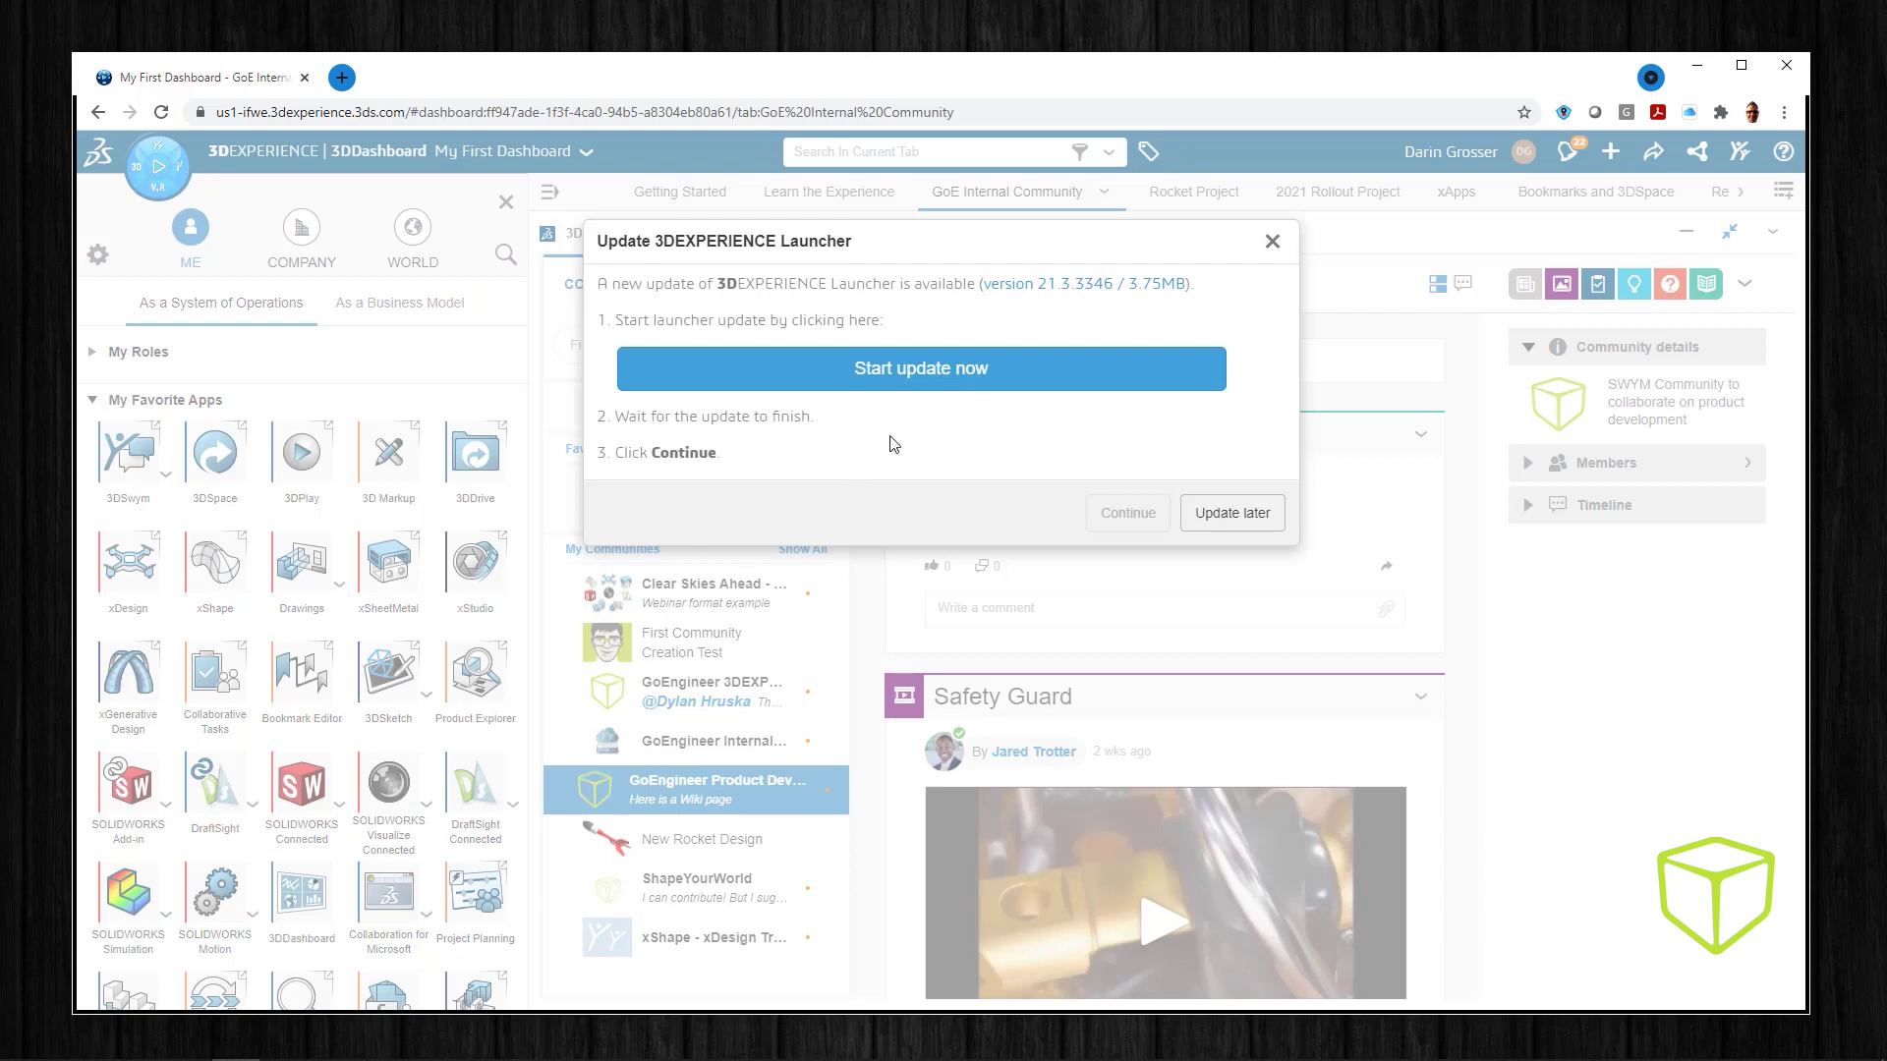
{"action": "left_click", "coordinate": [945, 373]}
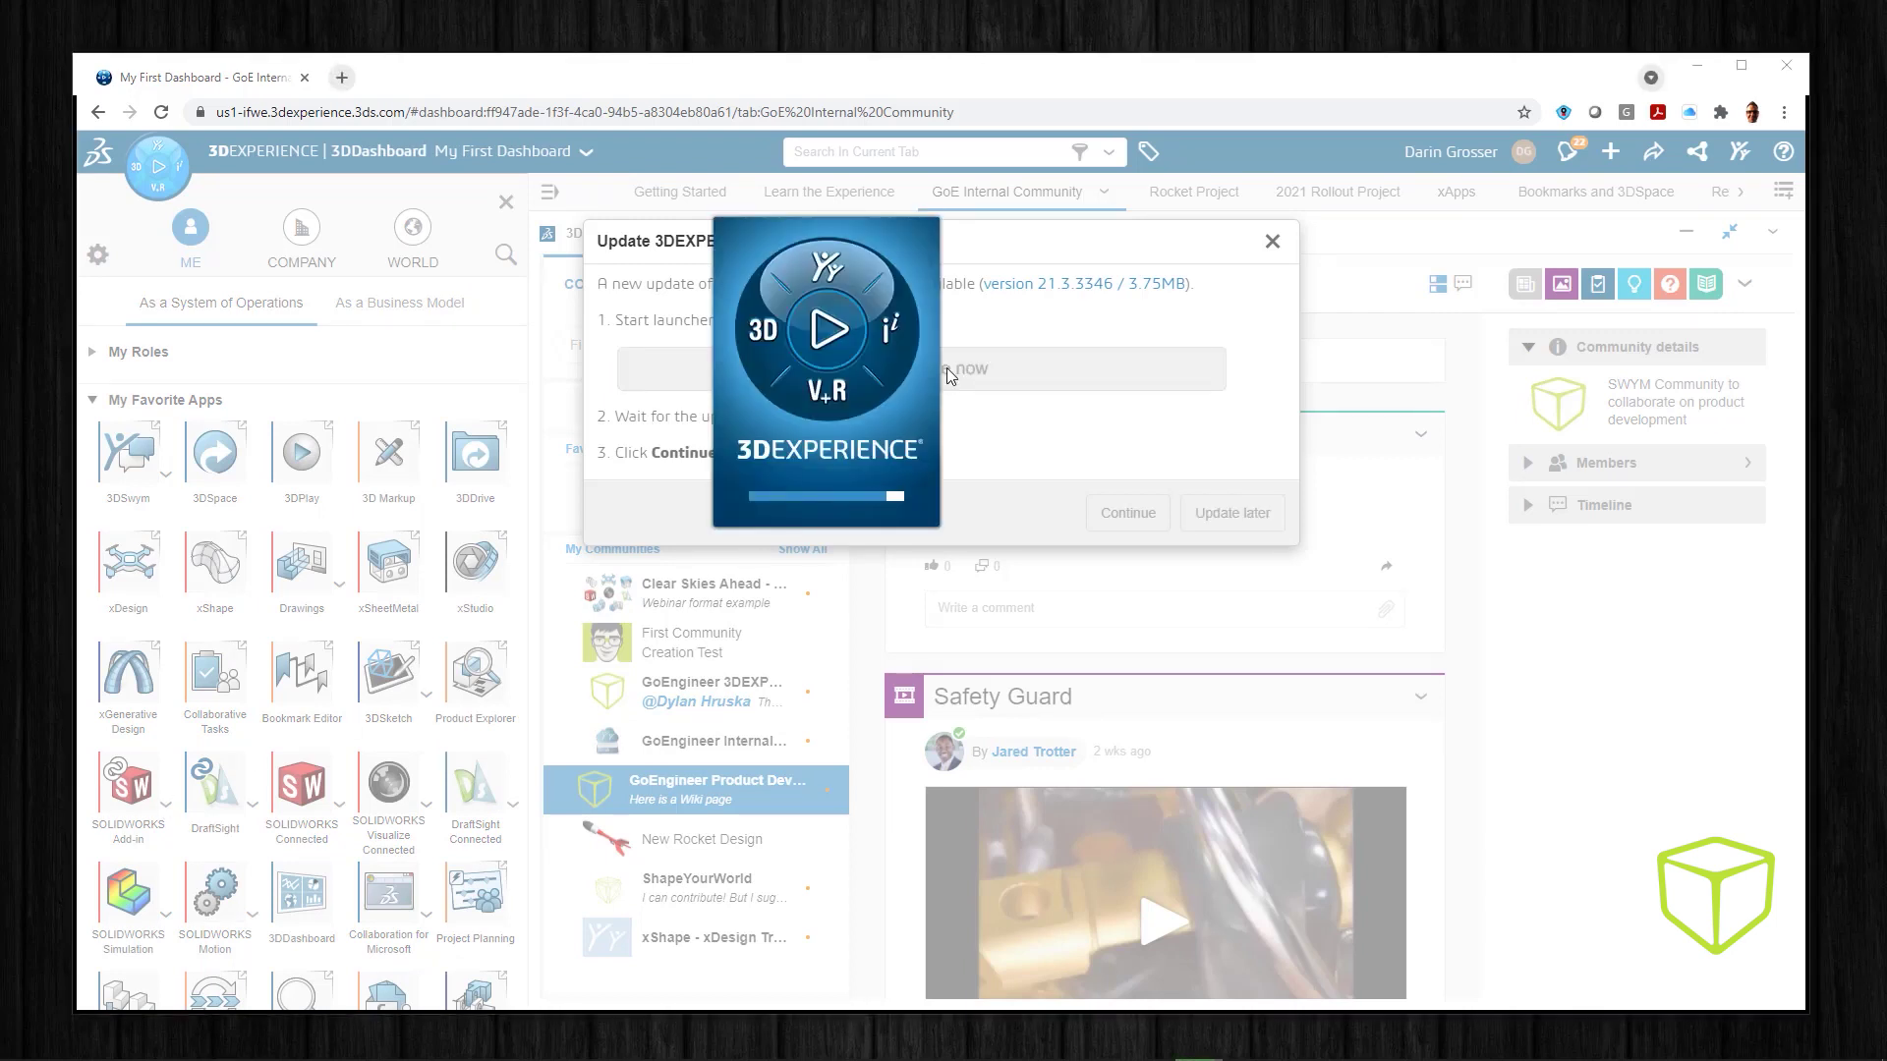
{"action": "left_click", "coordinate": [1126, 515]}
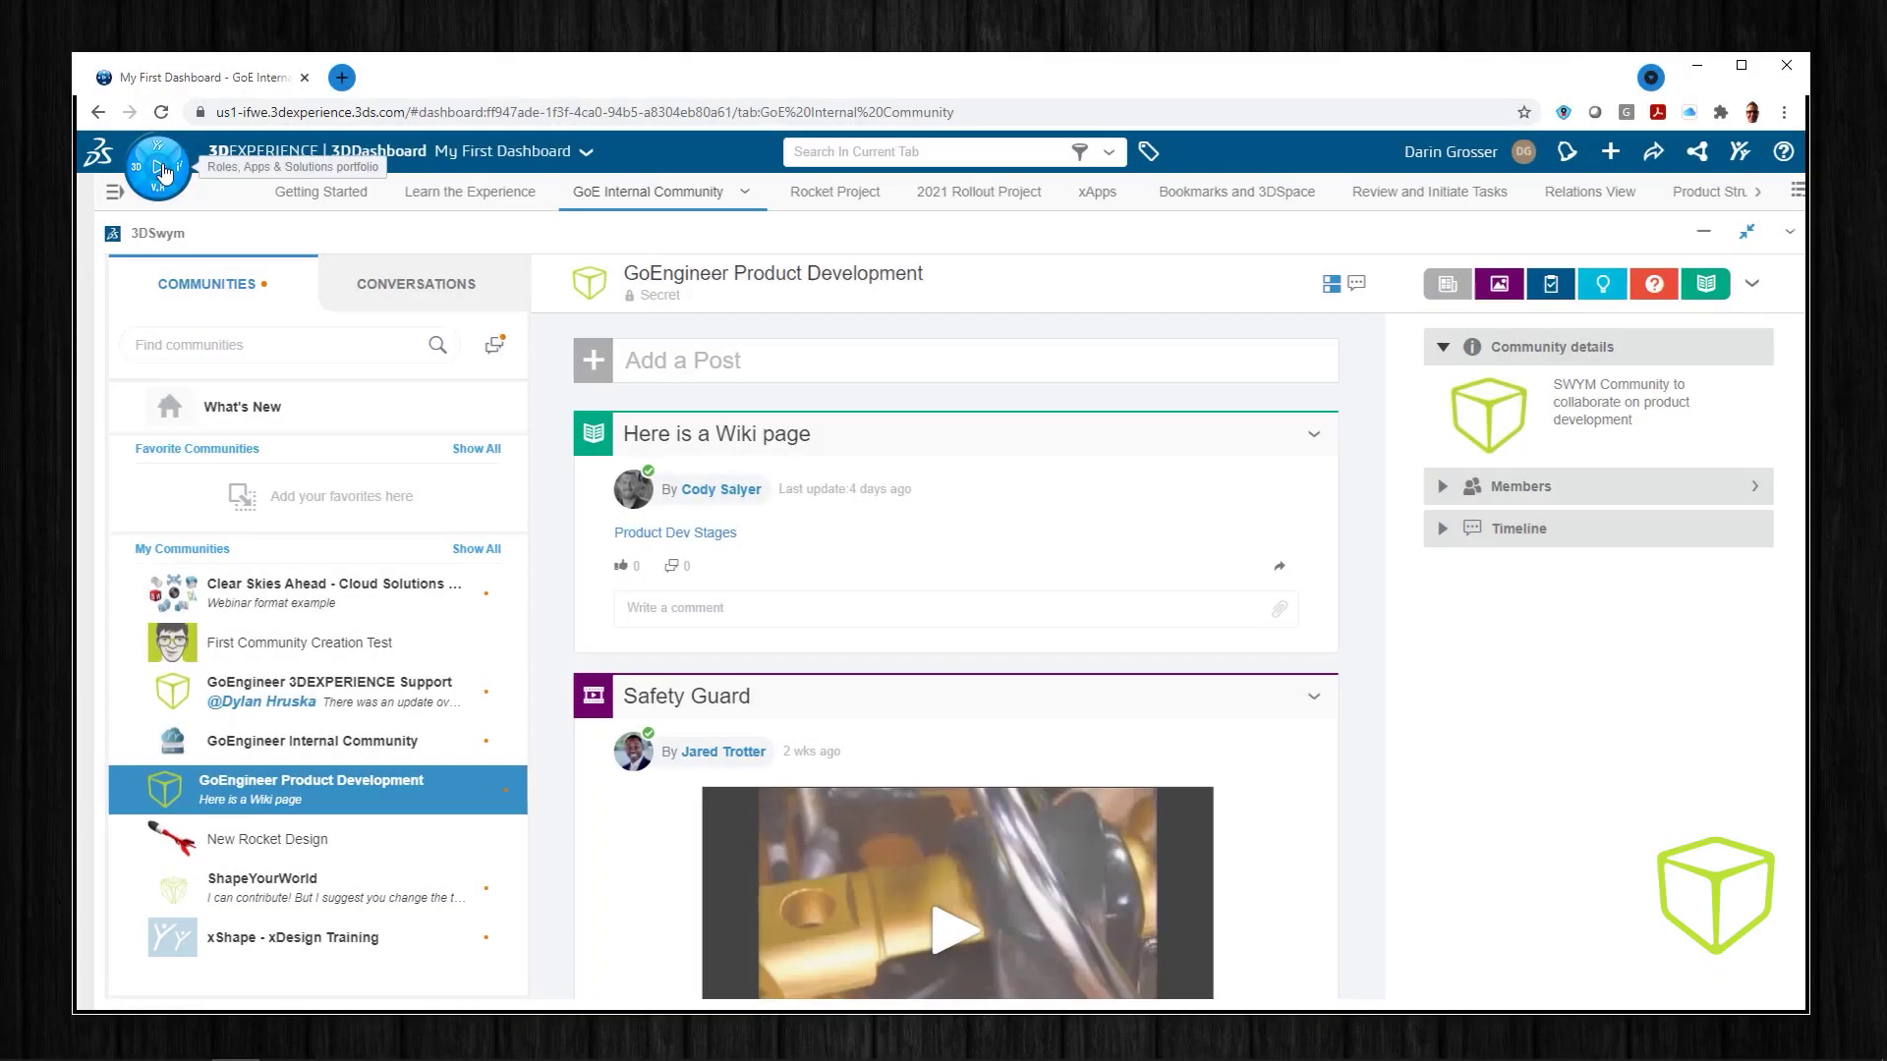
- Uninstall the 3DEXPERIENCE R2021x HotFix 4.2 connector of the SOLIDWORKS Add-in app
{"action": "left_click", "coordinate": [139, 173]}
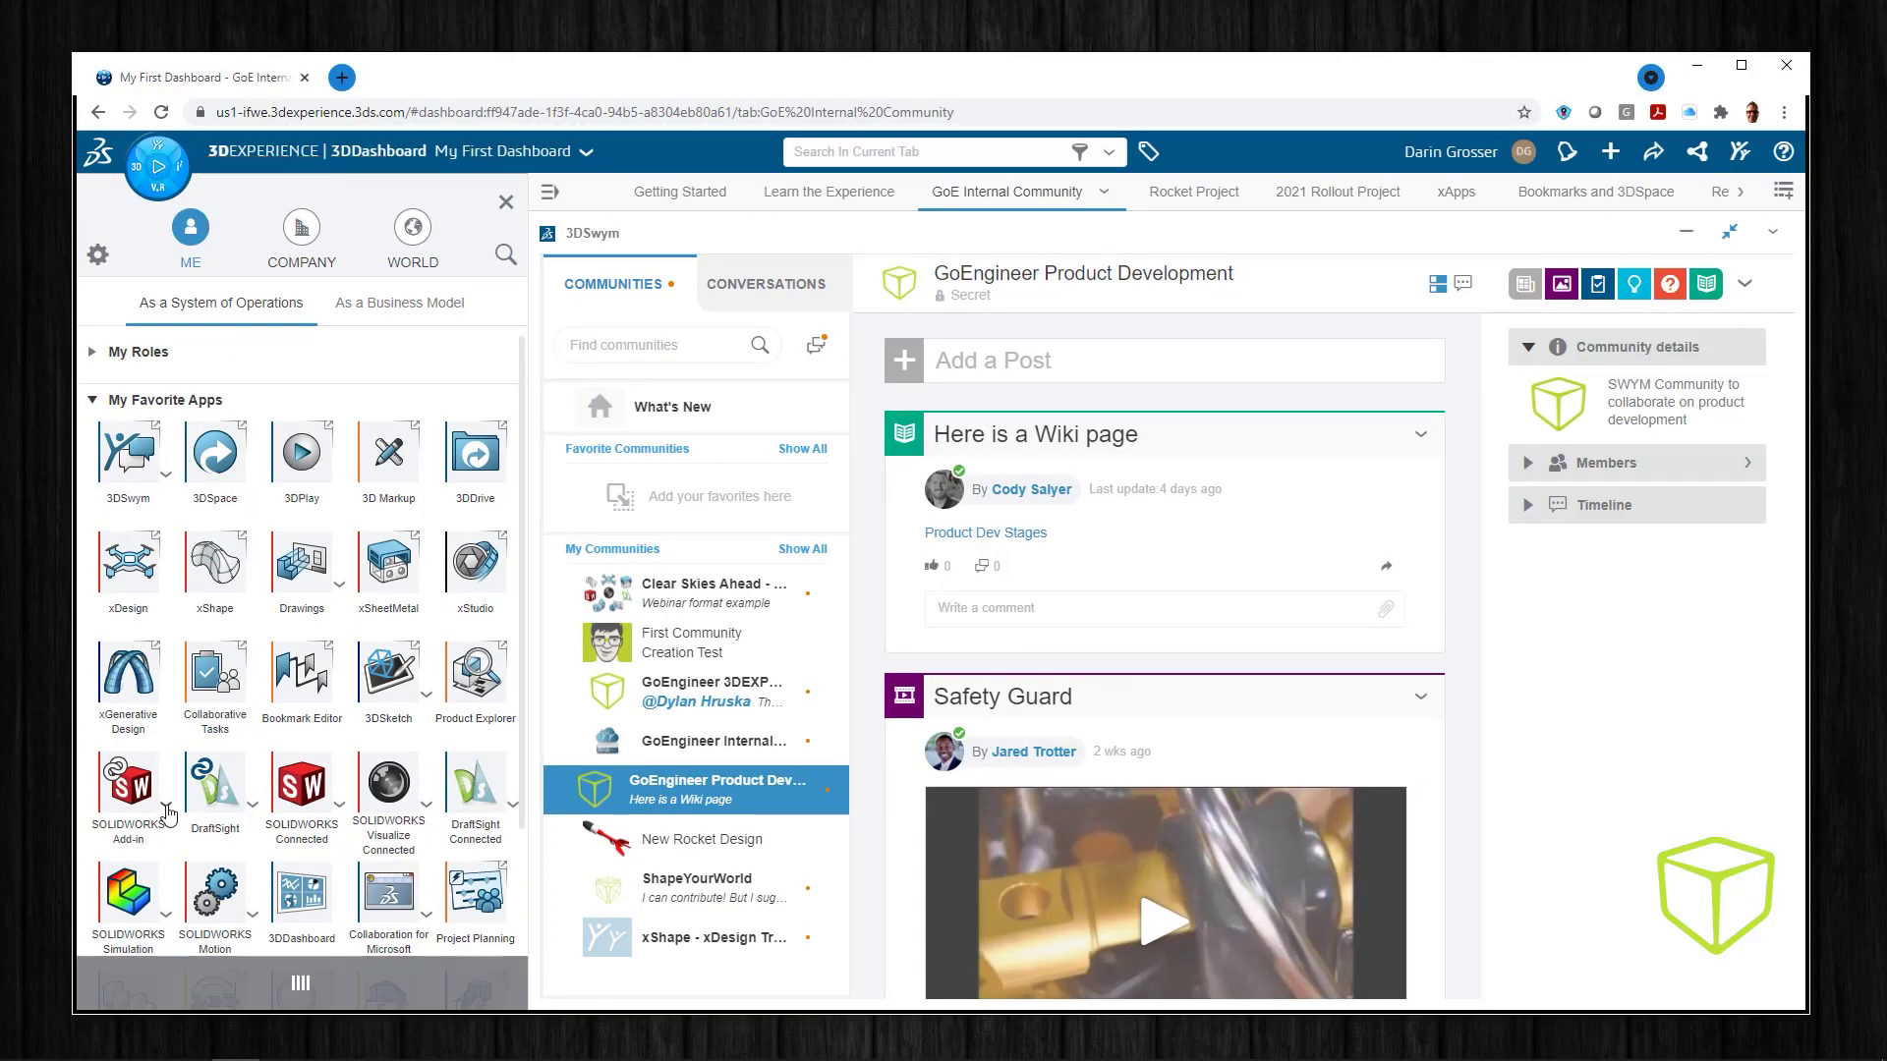
{"action": "left_click", "coordinate": [167, 808]}
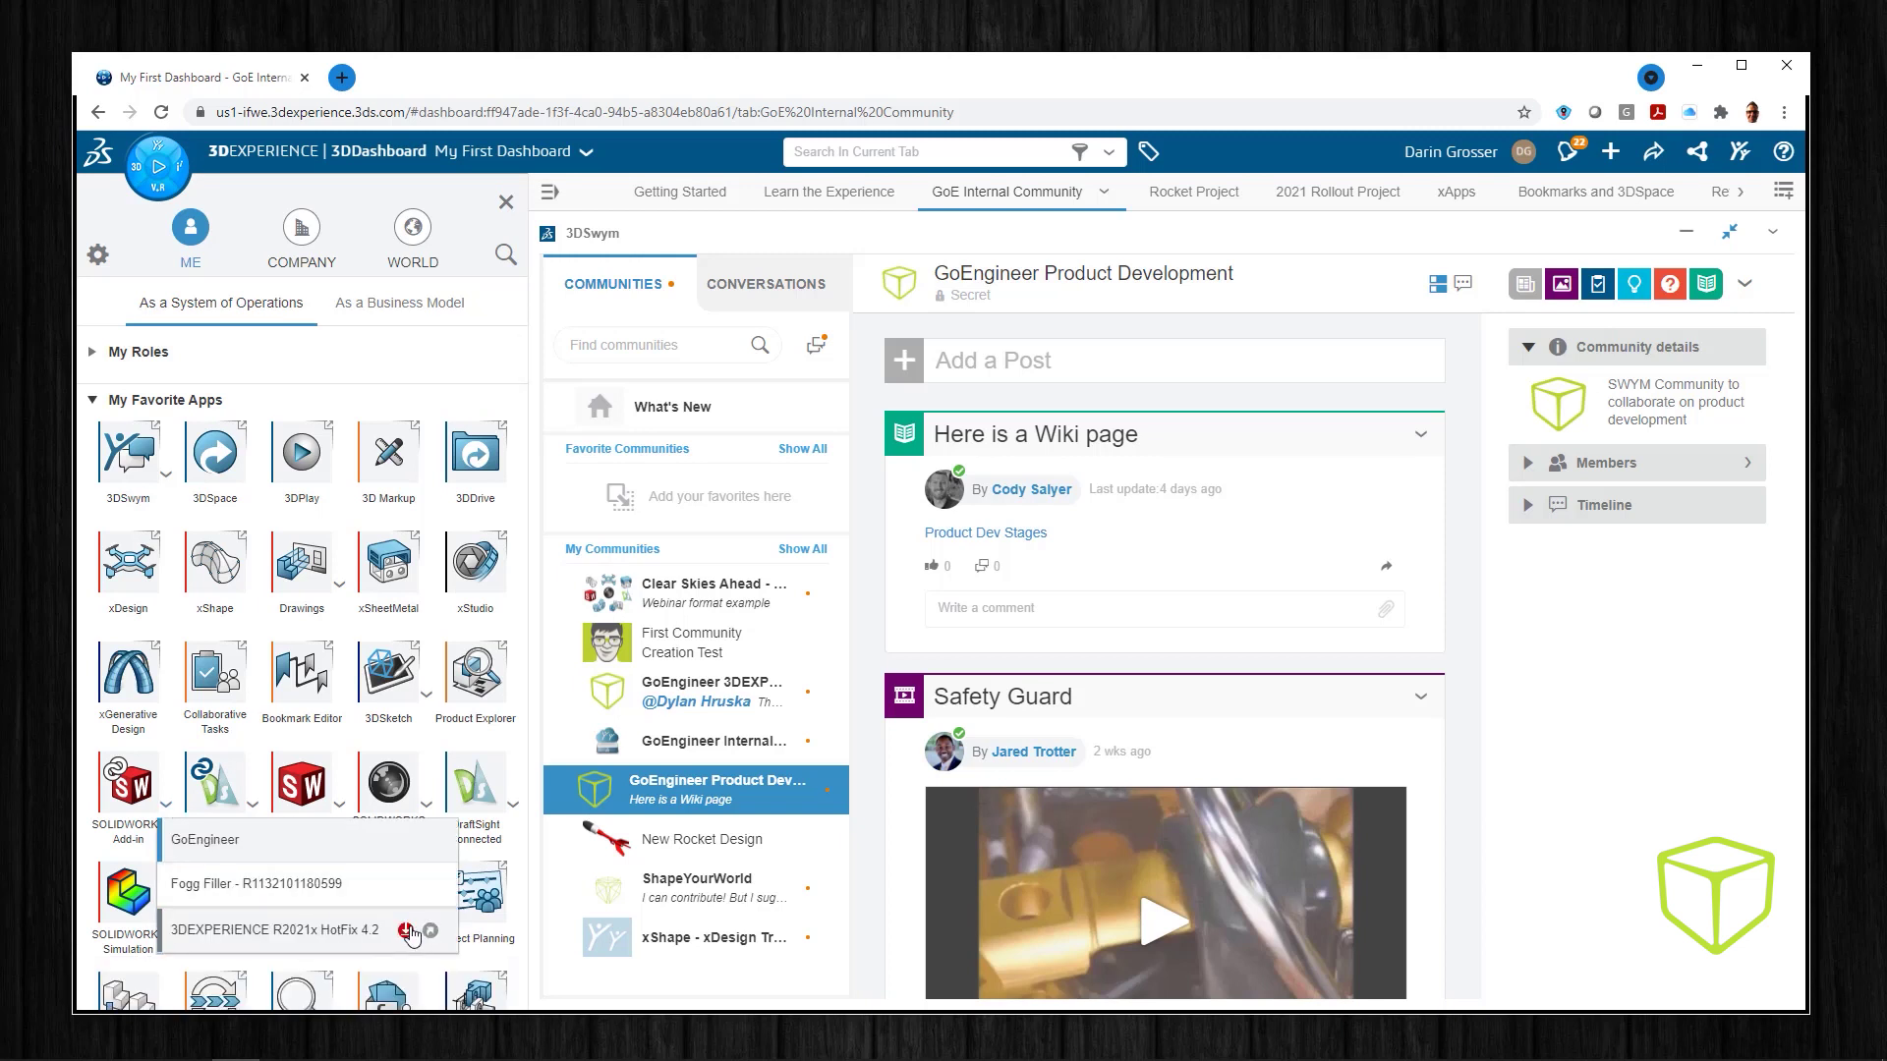
{"action": "left_click", "coordinate": [405, 932]}
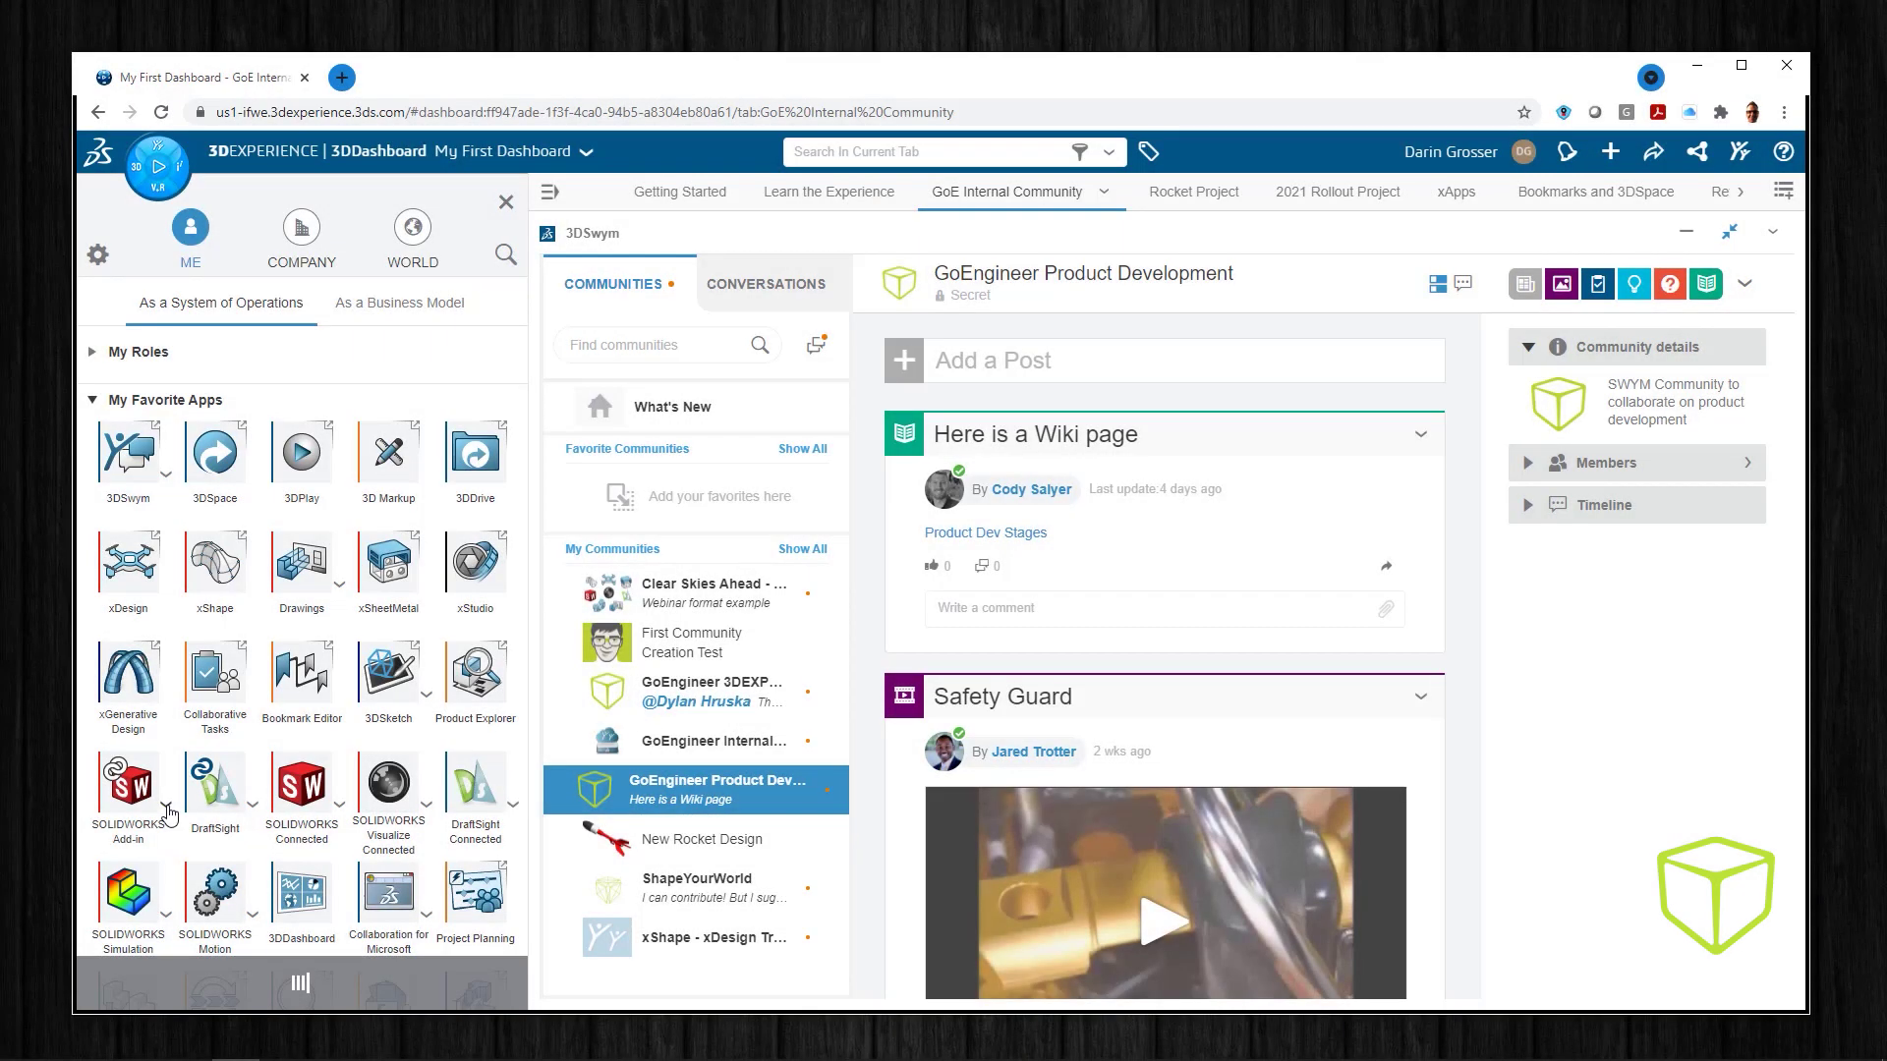
- Request installation of the 3DEXPERIENCE Connector for SOLIDWORKS from the SOLIDWORKS Add-in app and bring its installer into view
{"action": "left_click", "coordinate": [166, 805]}
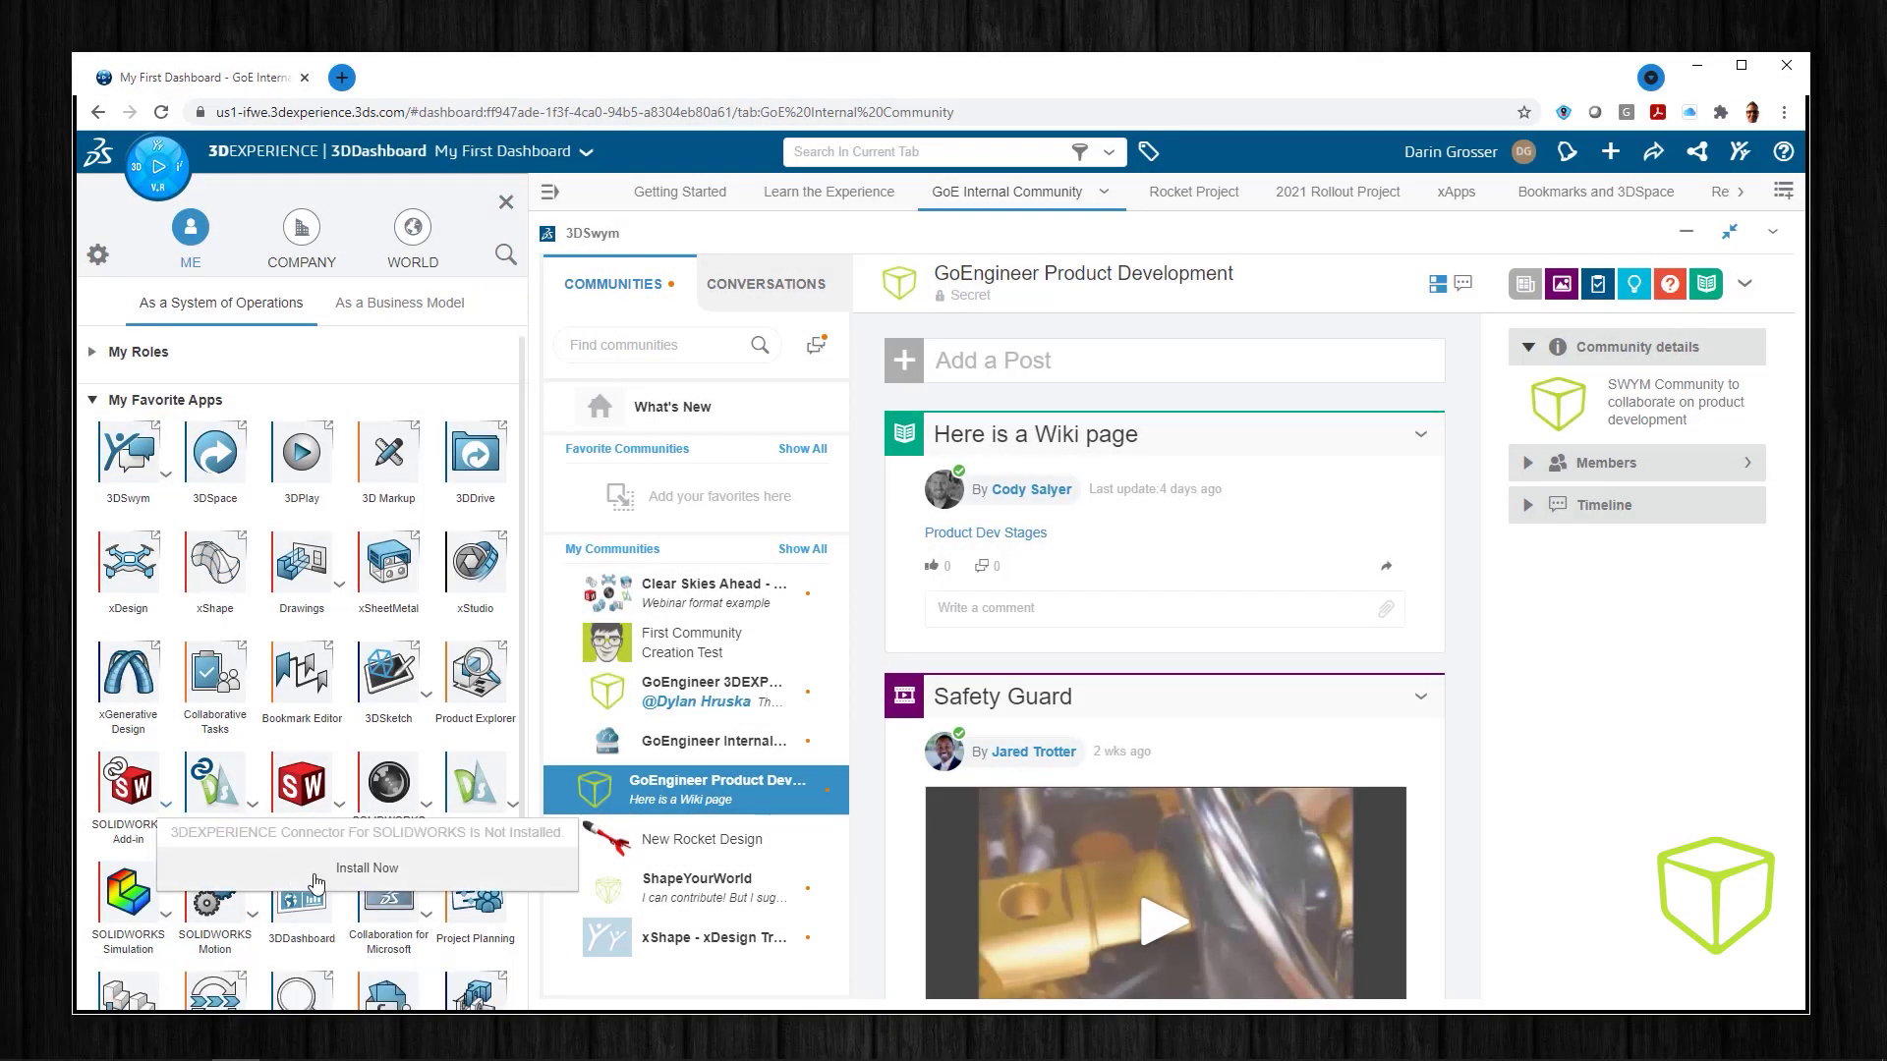
{"action": "left_click", "coordinate": [365, 869]}
{"action": "left_click", "coordinate": [806, 462]}
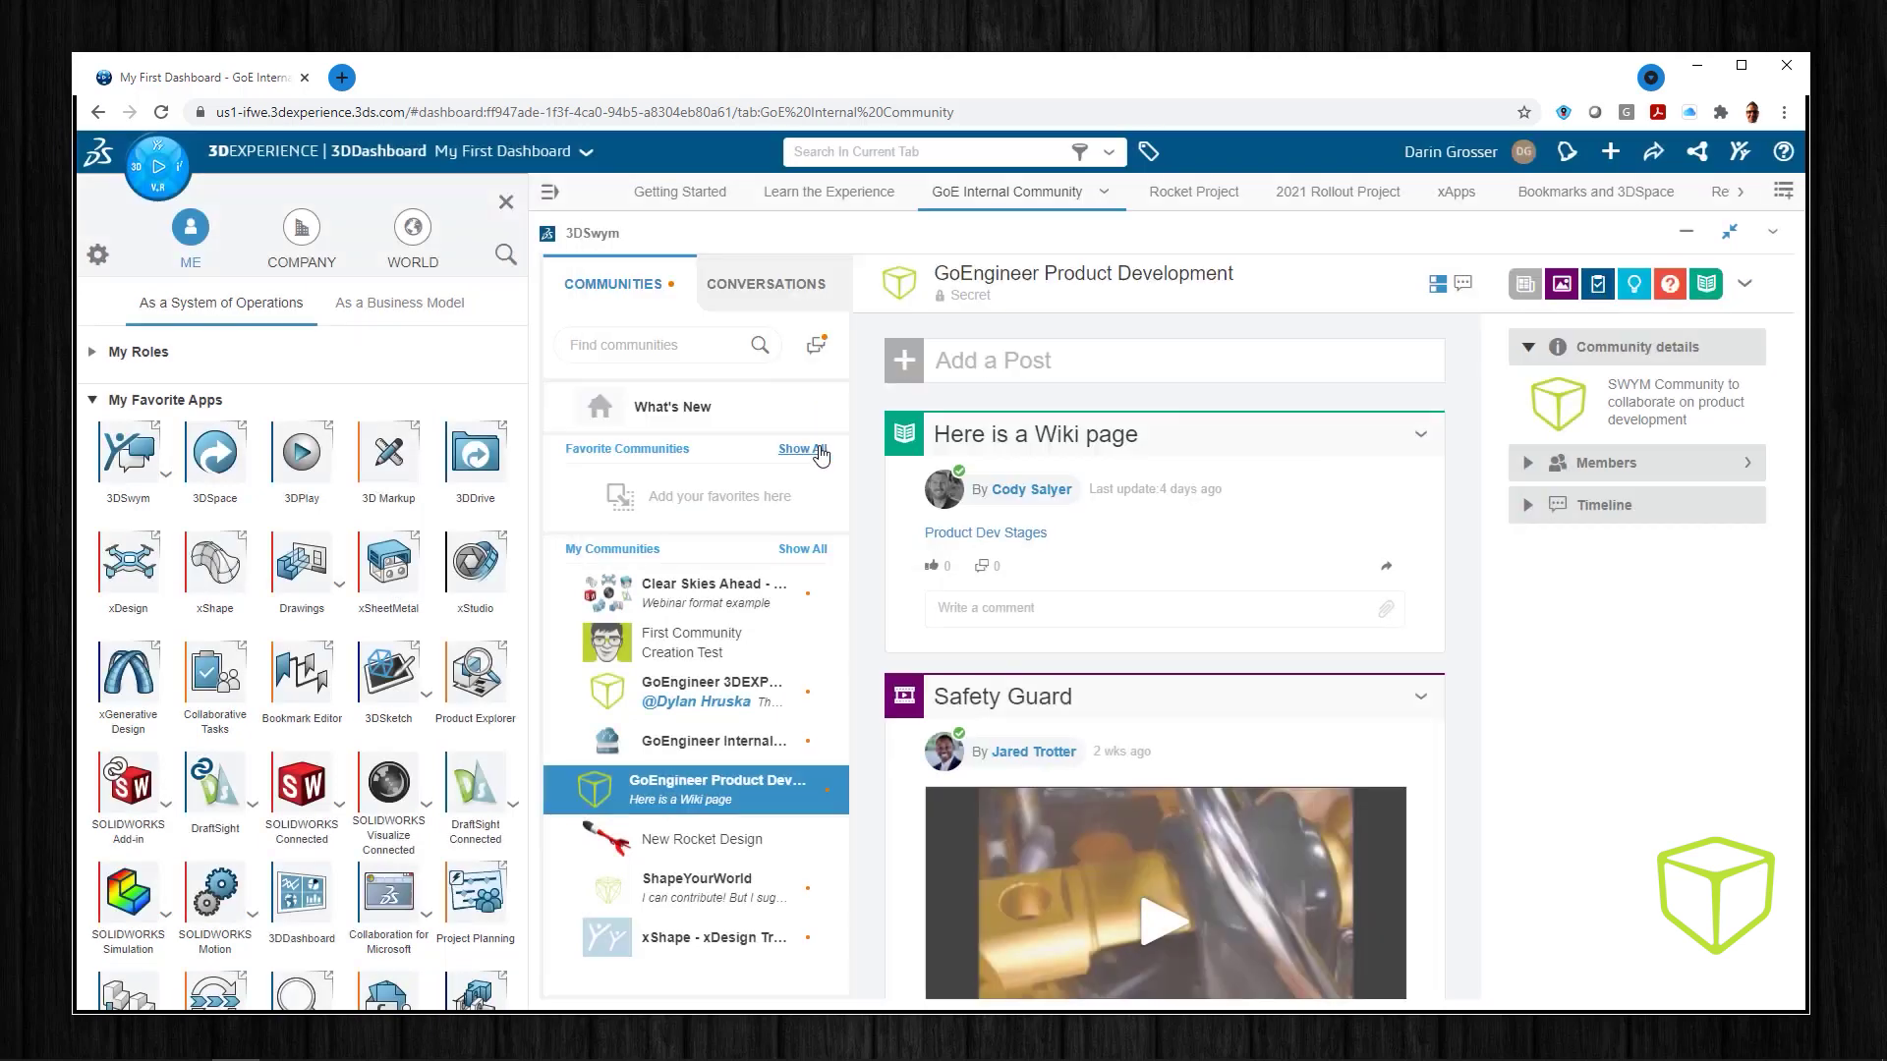
{"action": "left_click", "coordinate": [1697, 65]}
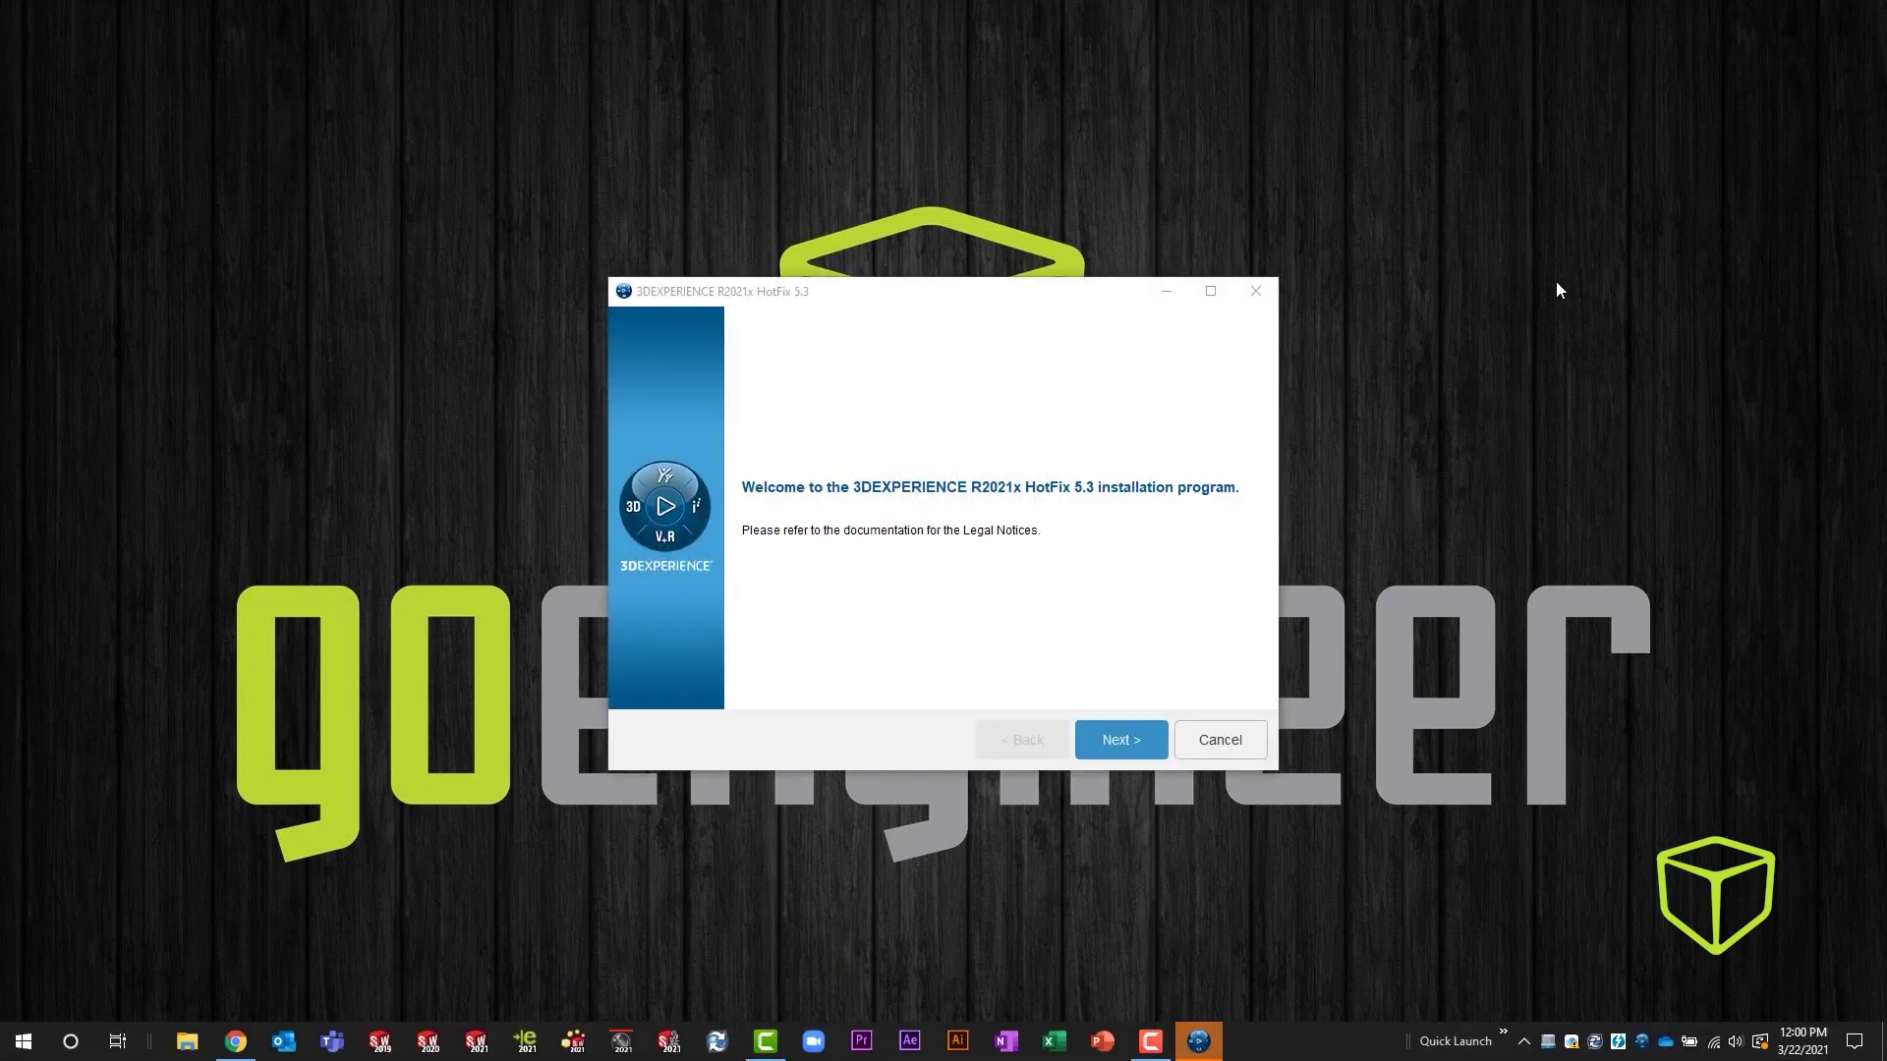
- Run the HotFix 5.3 connector installation with the vault view path C:\3DEXPERIENCE
{"action": "left_click", "coordinate": [1140, 737]}
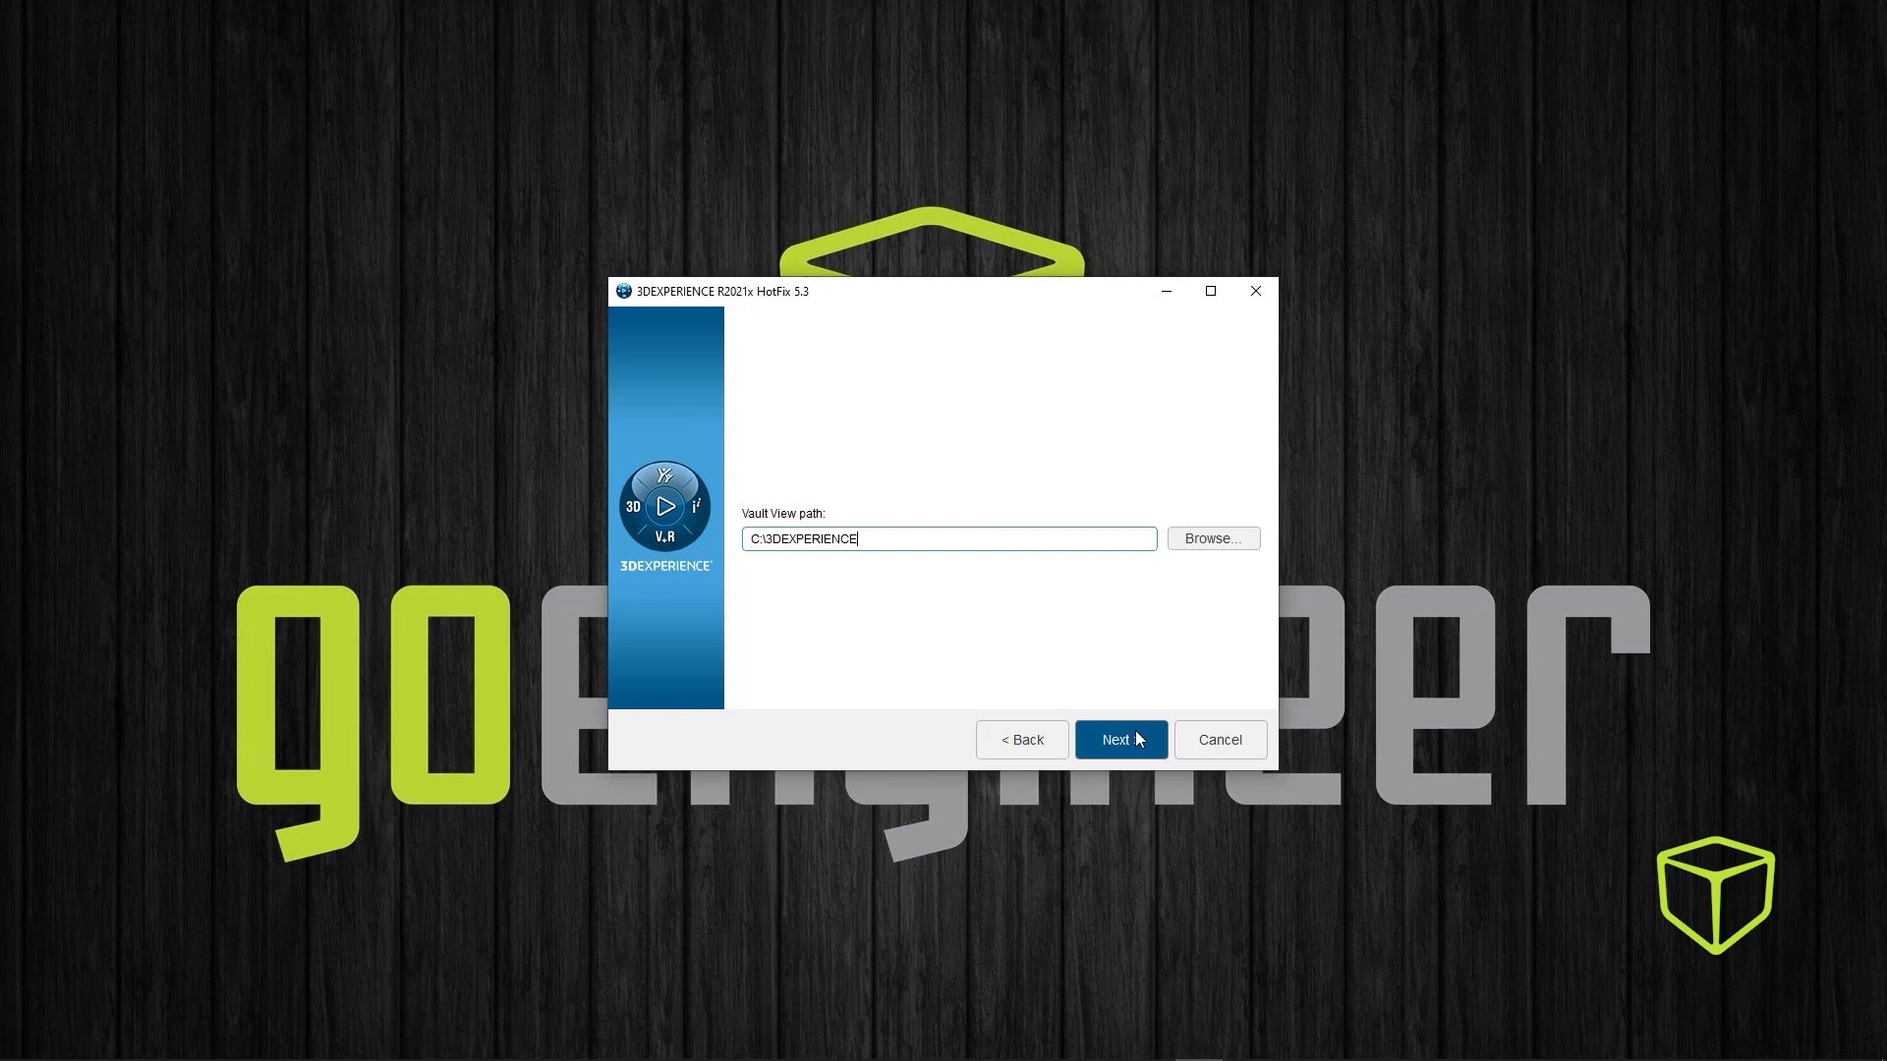
{"action": "left_click", "coordinate": [1137, 739]}
{"action": "left_click", "coordinate": [1137, 739]}
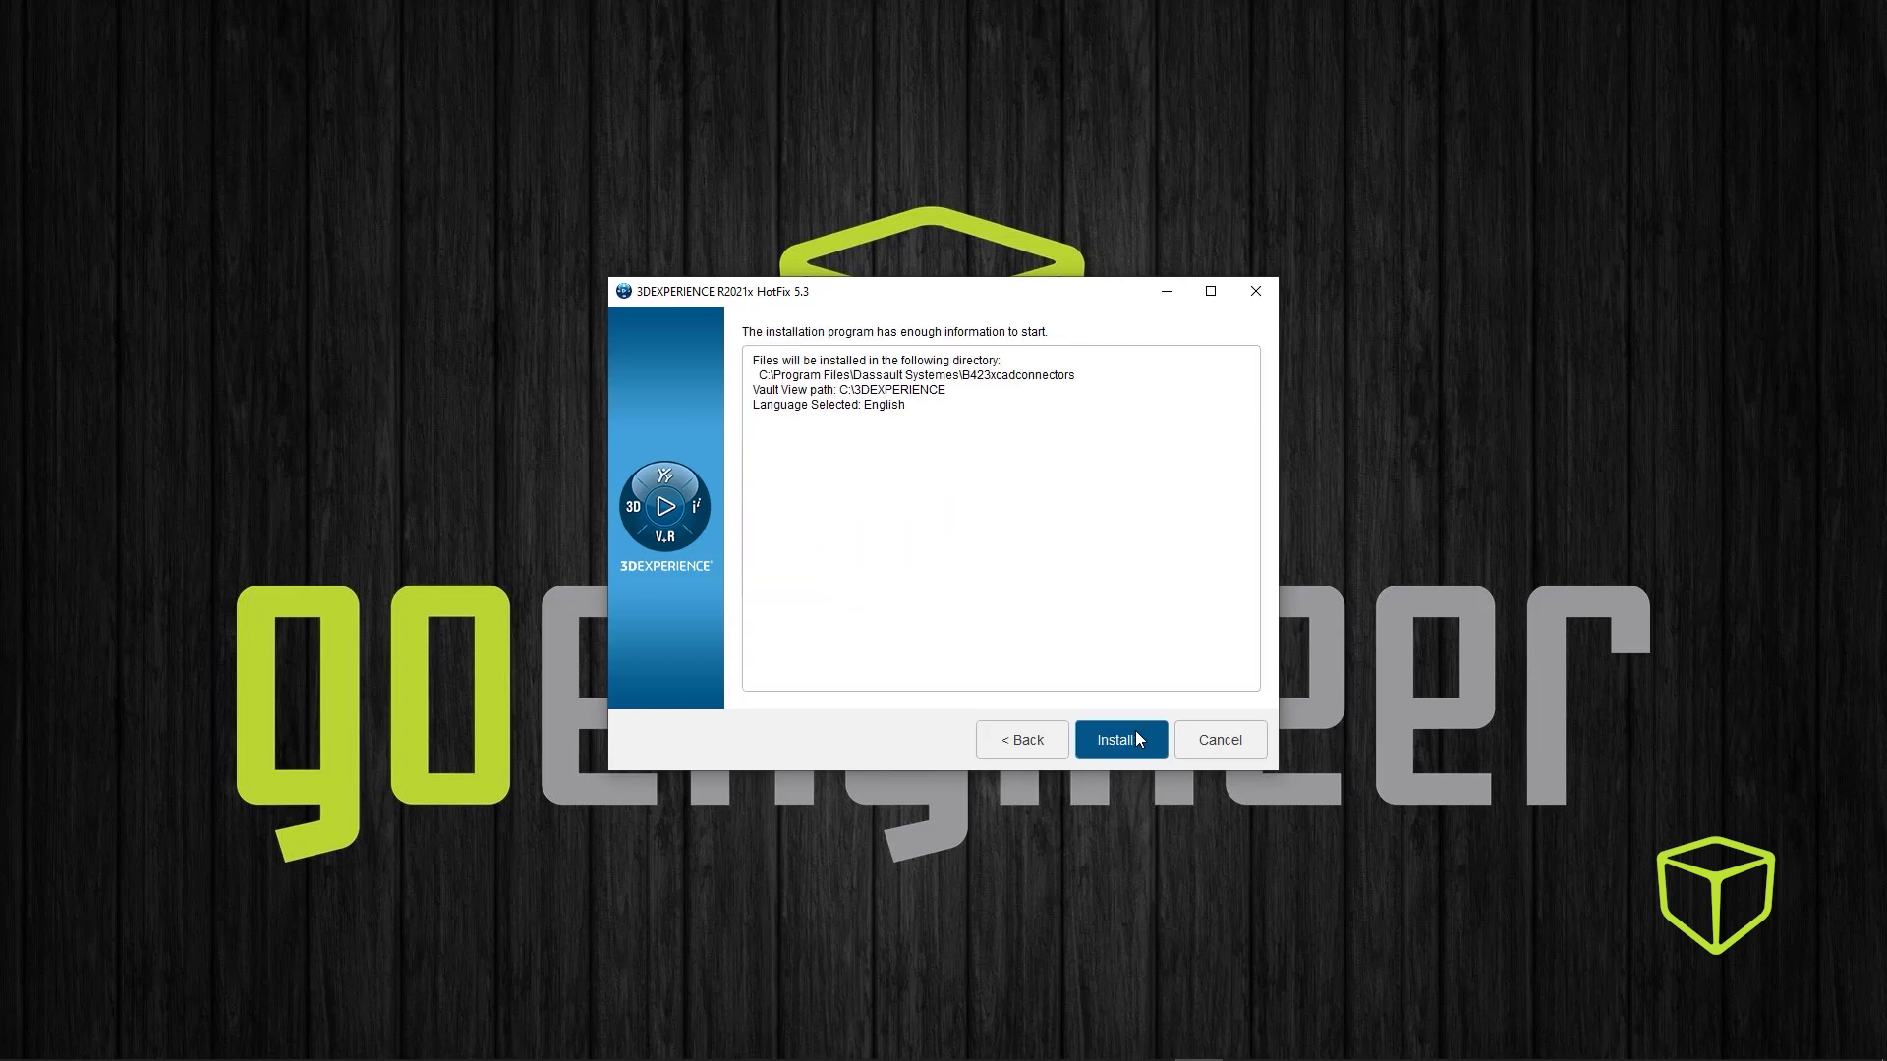
{"action": "left_click", "coordinate": [1136, 732]}
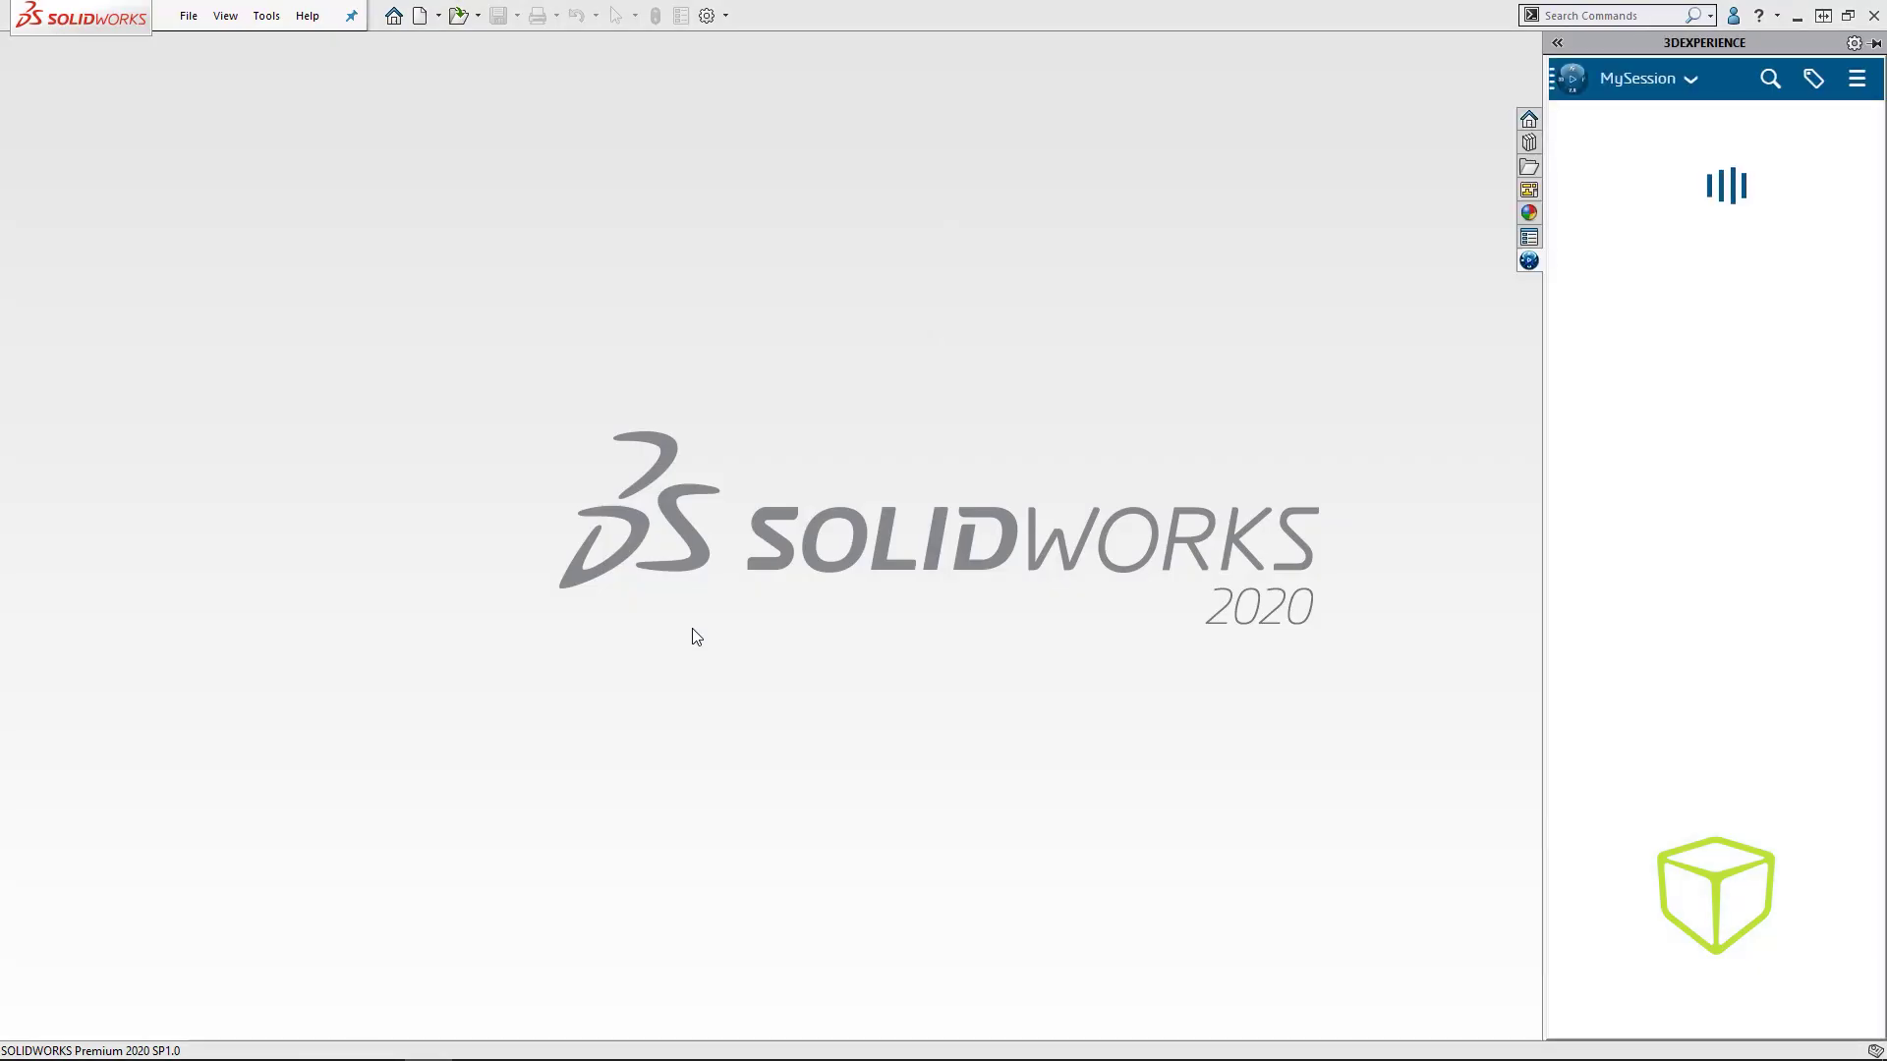
- In SOLIDWORKS 2020, create a new part with the 3DEXPERIENCE pane pinned and check the part's file status in MySession
{"action": "left_click", "coordinate": [1875, 43]}
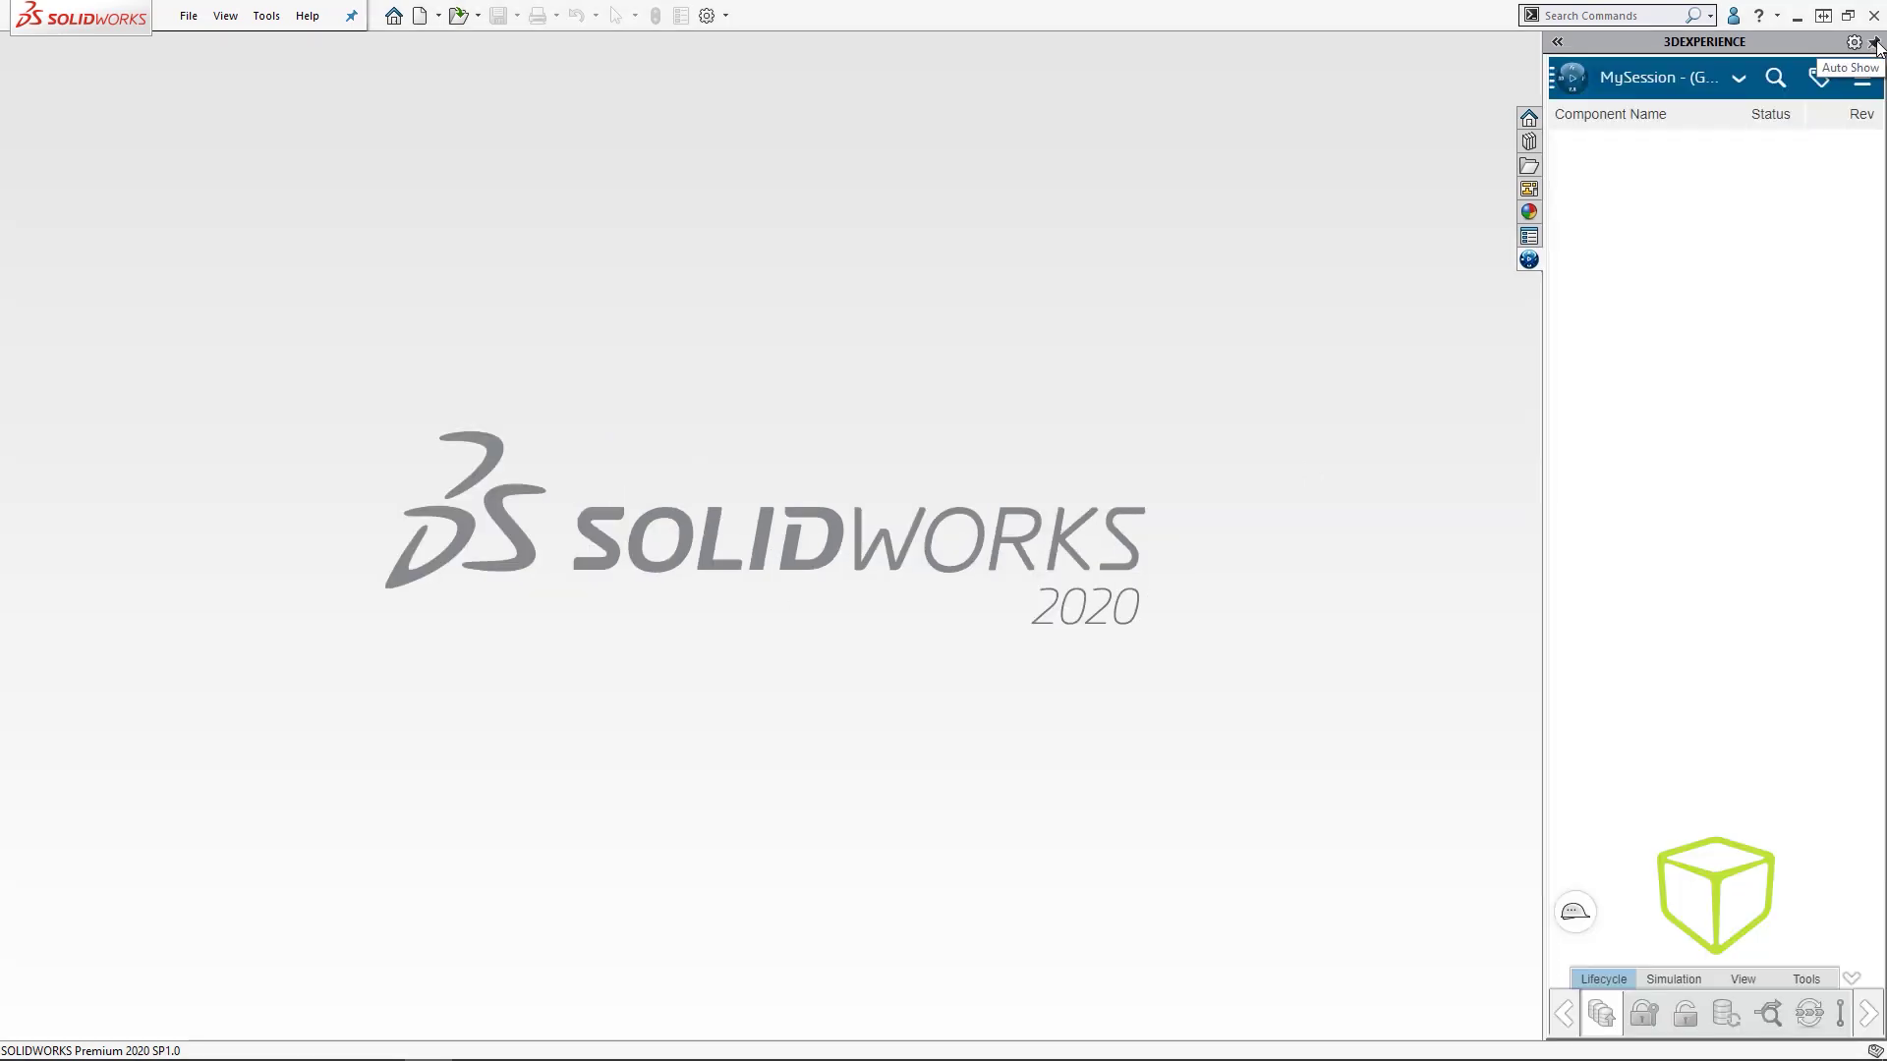
{"action": "left_click", "coordinate": [421, 17]}
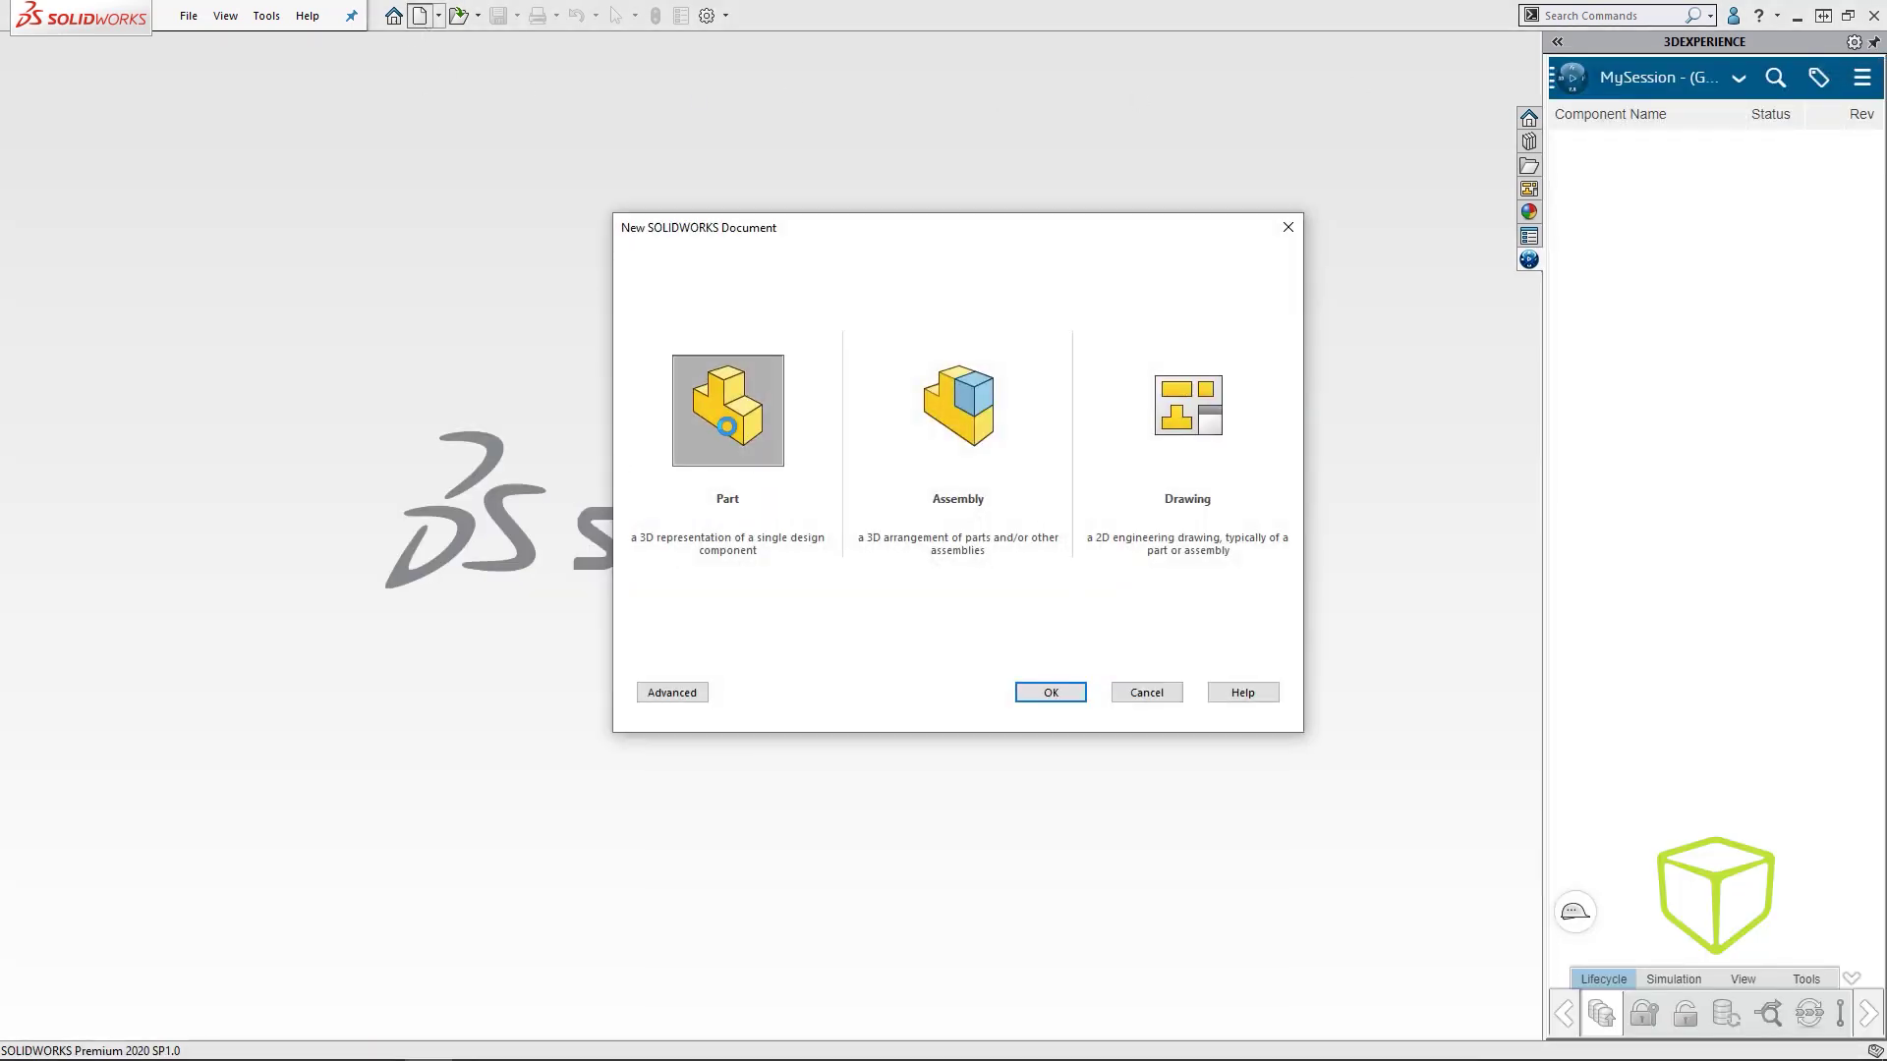
{"action": "double_click", "coordinate": [726, 426]}
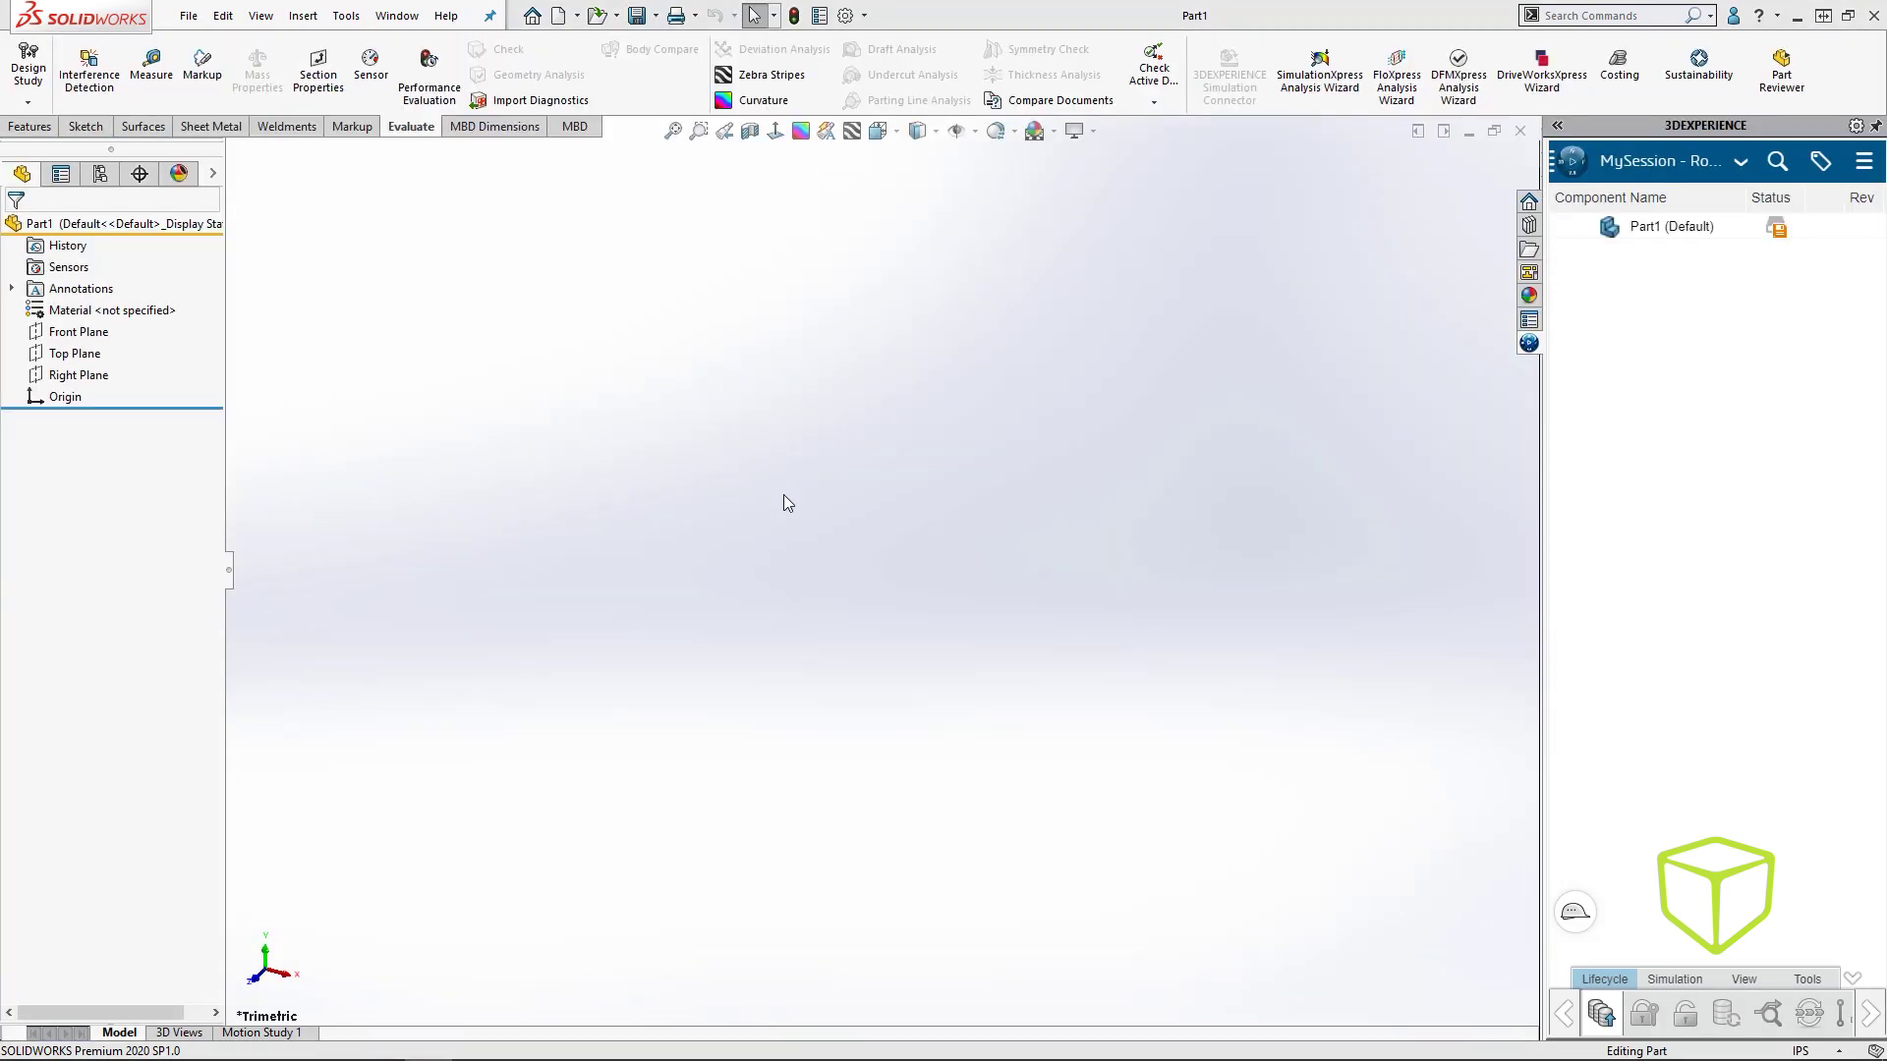
{"action": "left_click", "coordinate": [1689, 227]}
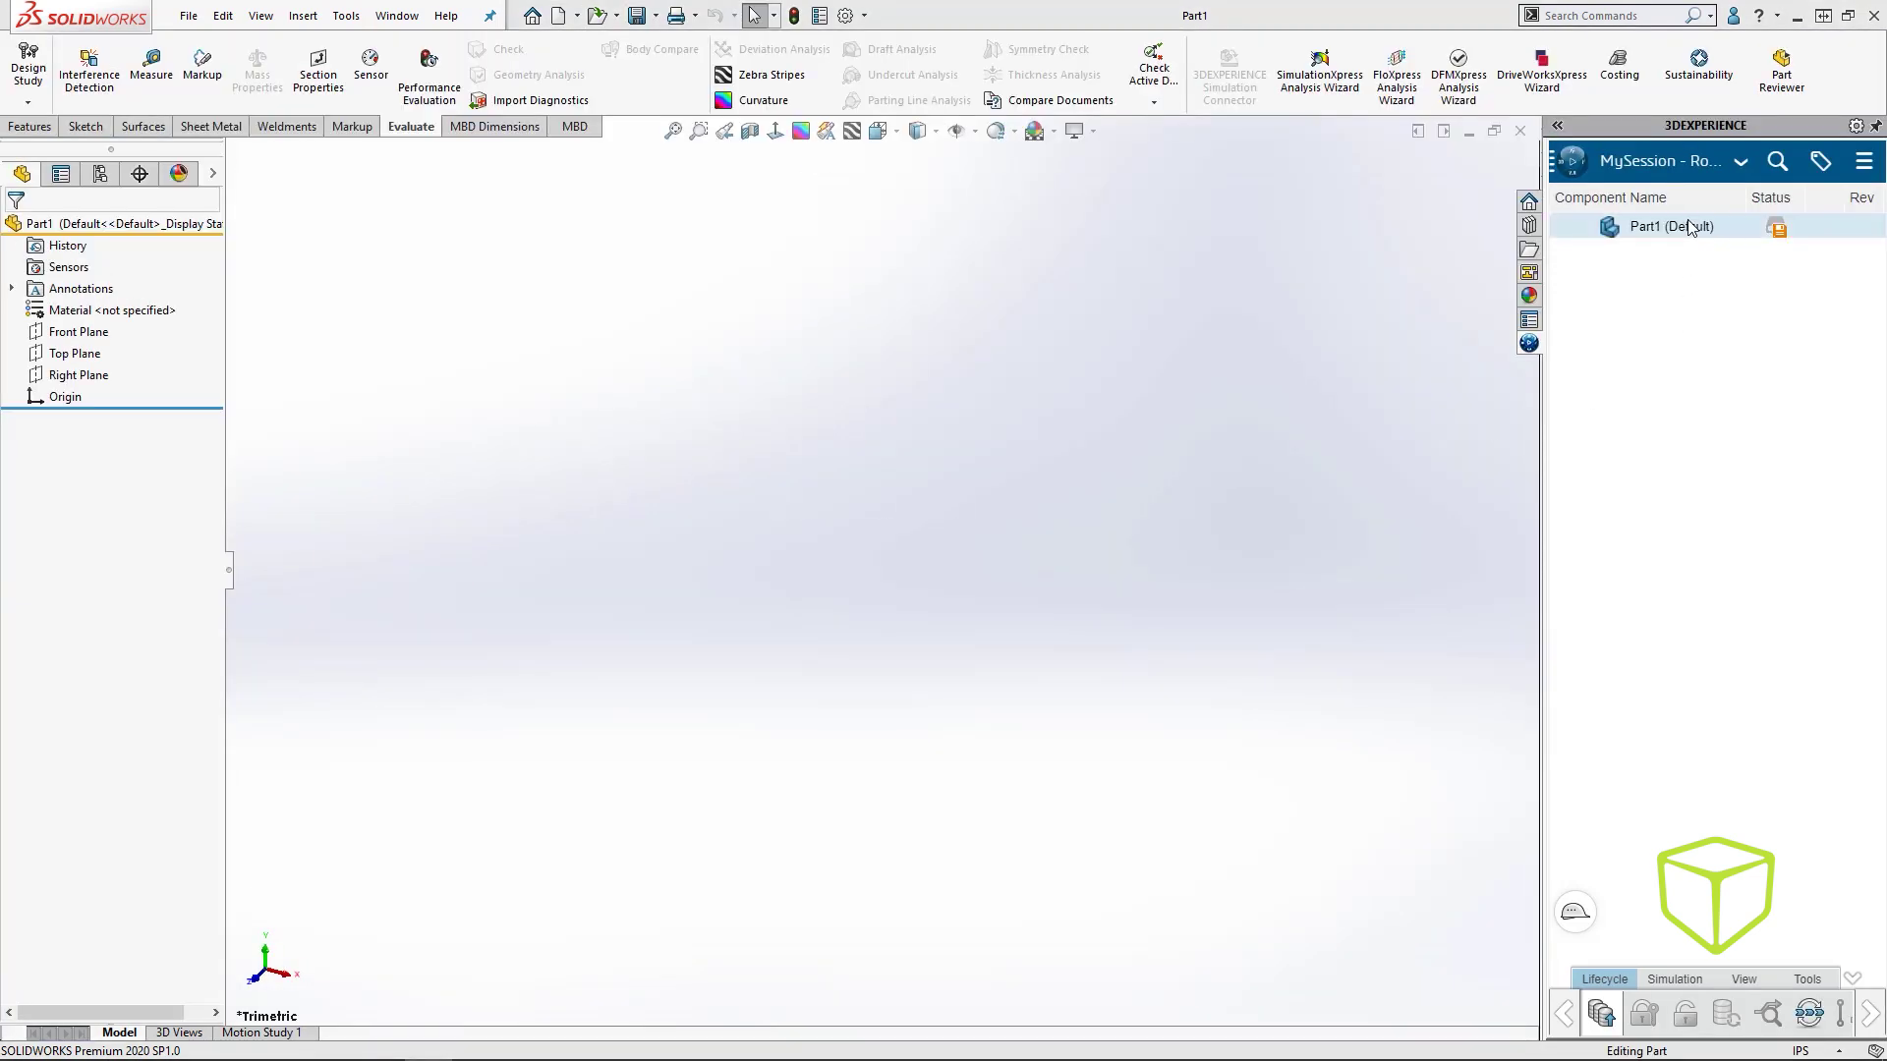
{"action": "mouse_move", "coordinate": [1777, 232]}
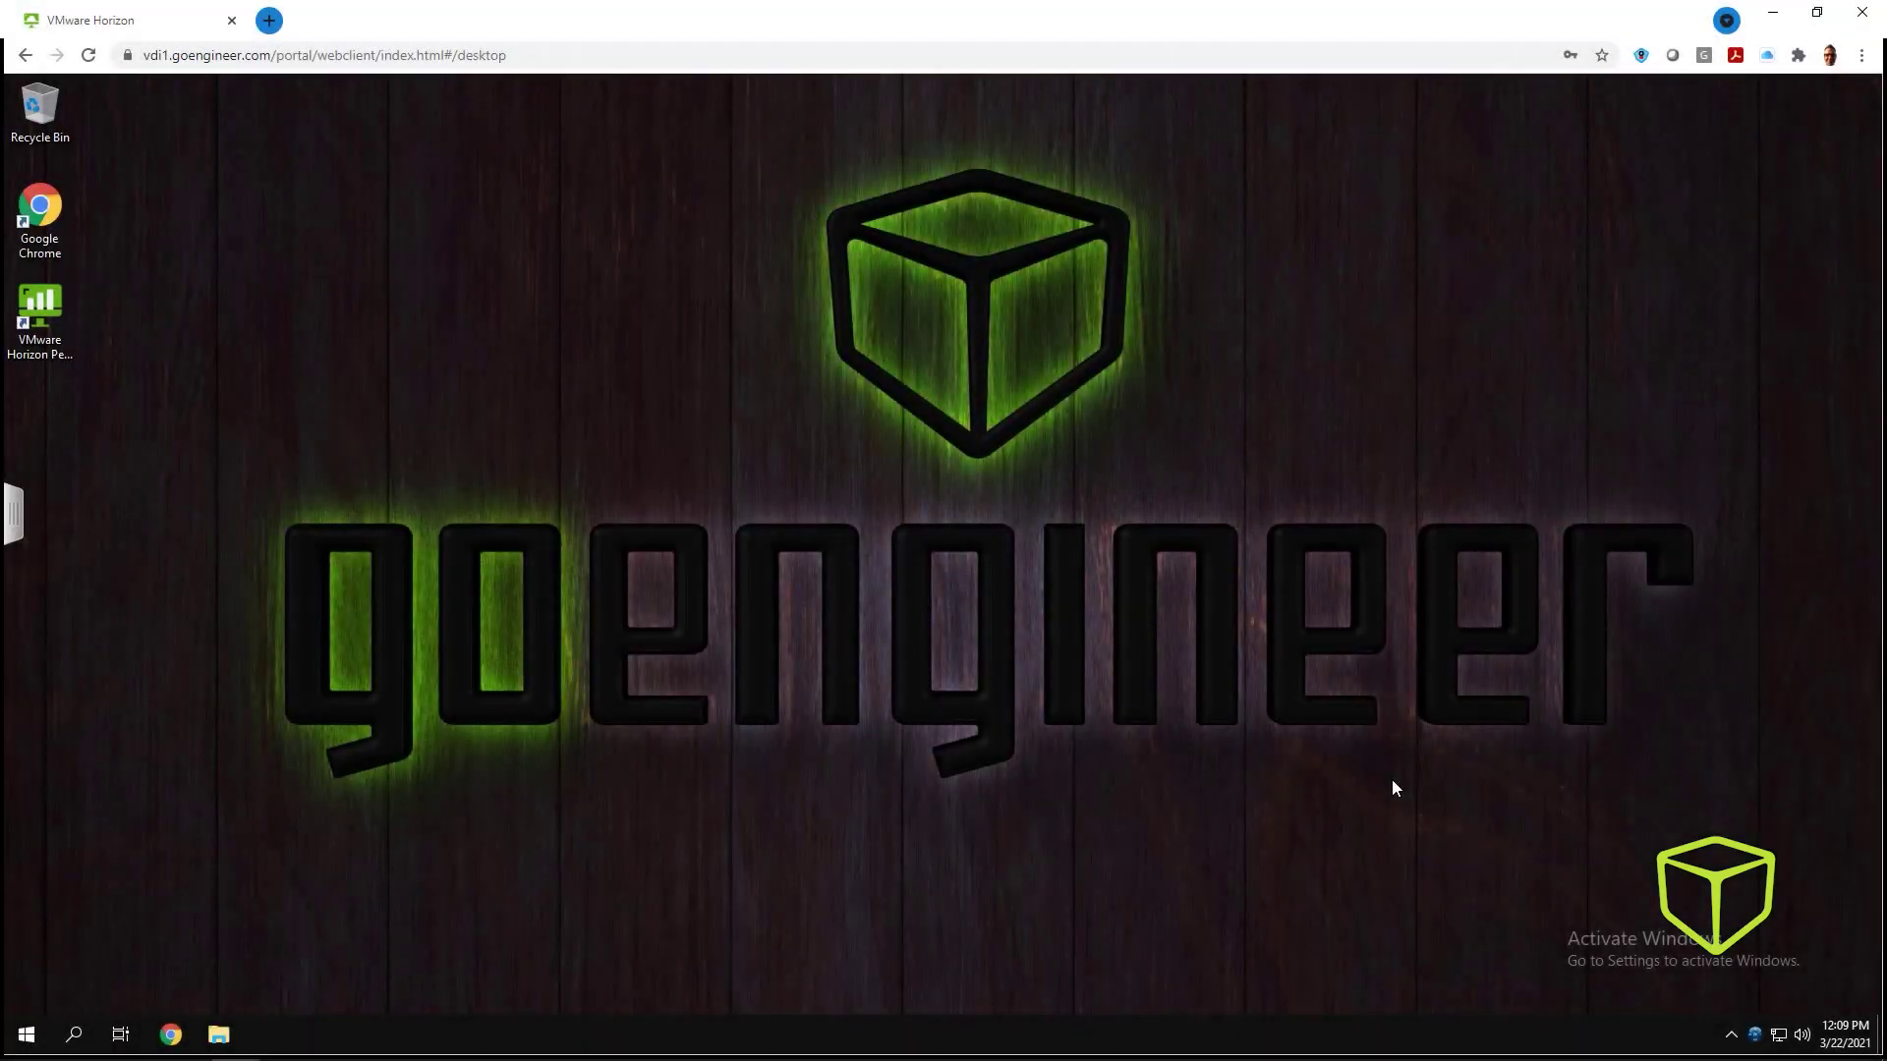
- On the virtual desktop, open the 3DEXPERIENCE dashboard and request the update of all roles through SOLIDWORKS Connected
{"action": "left_click", "coordinate": [1755, 1034]}
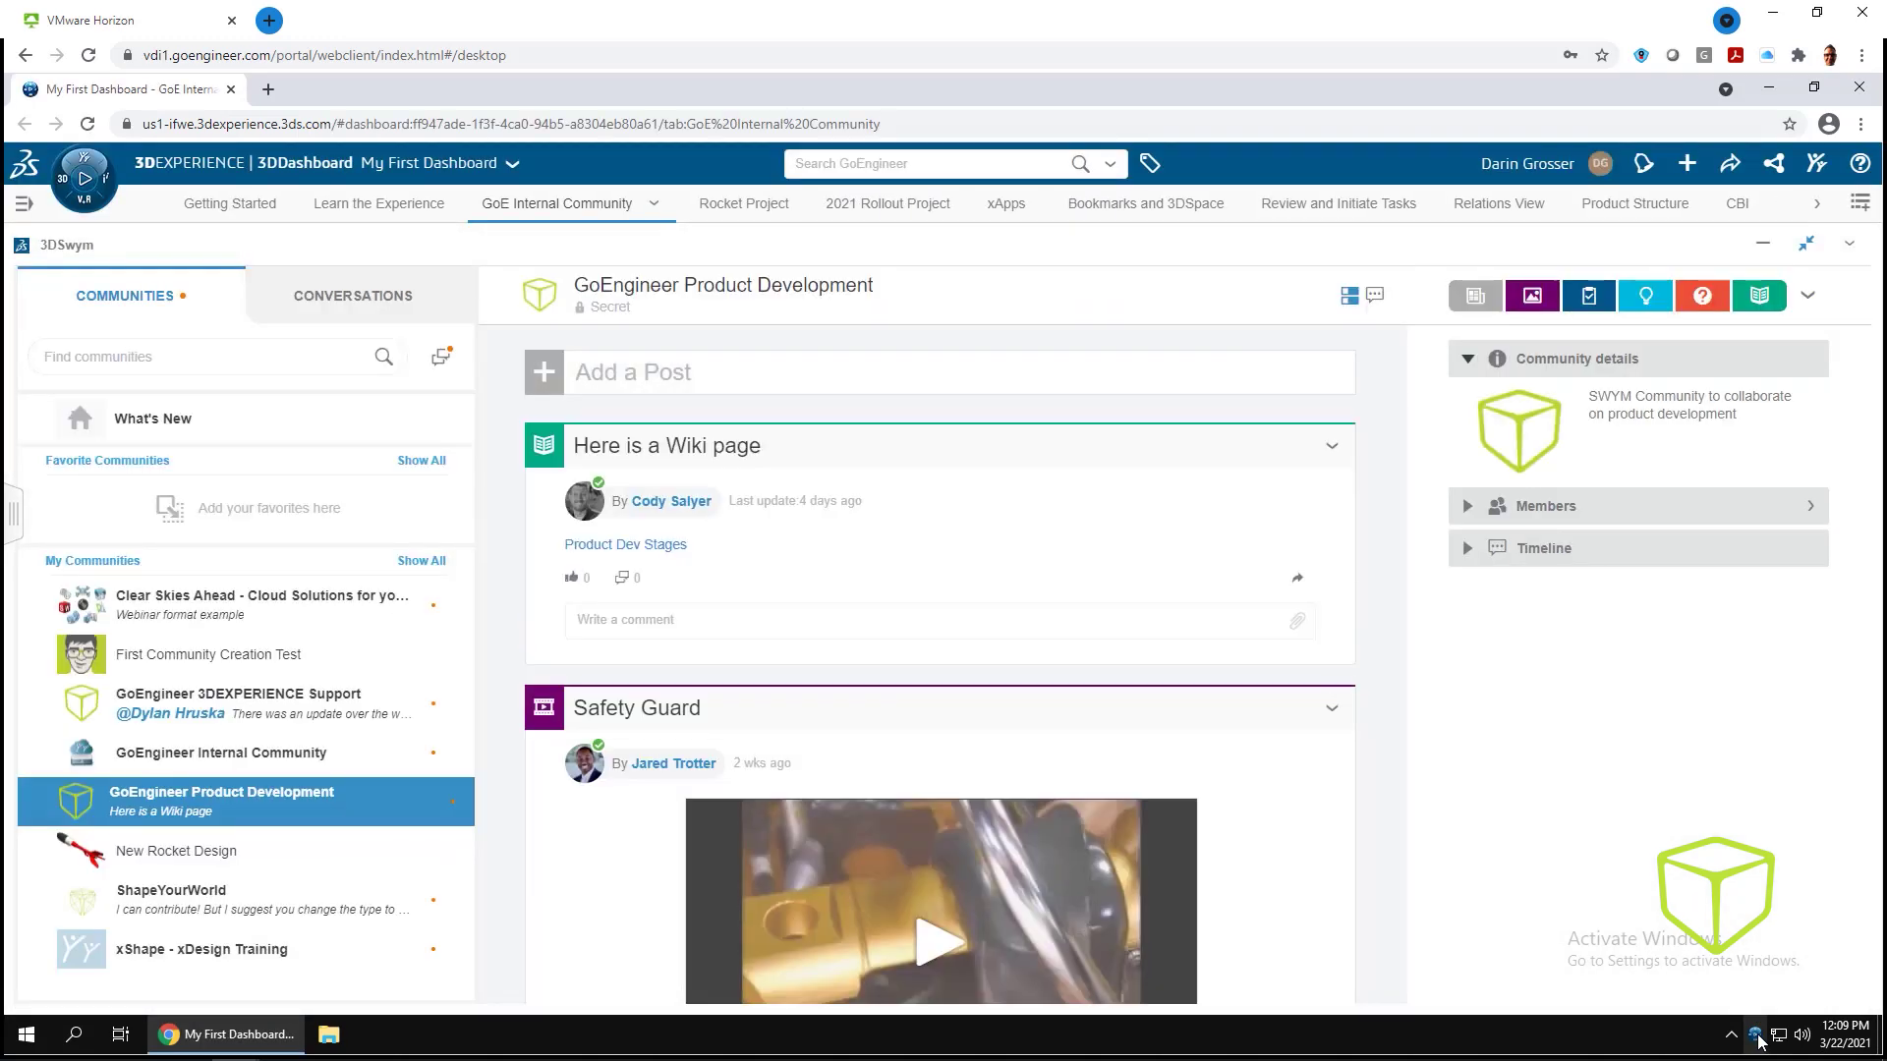
{"action": "left_click", "coordinate": [84, 179]}
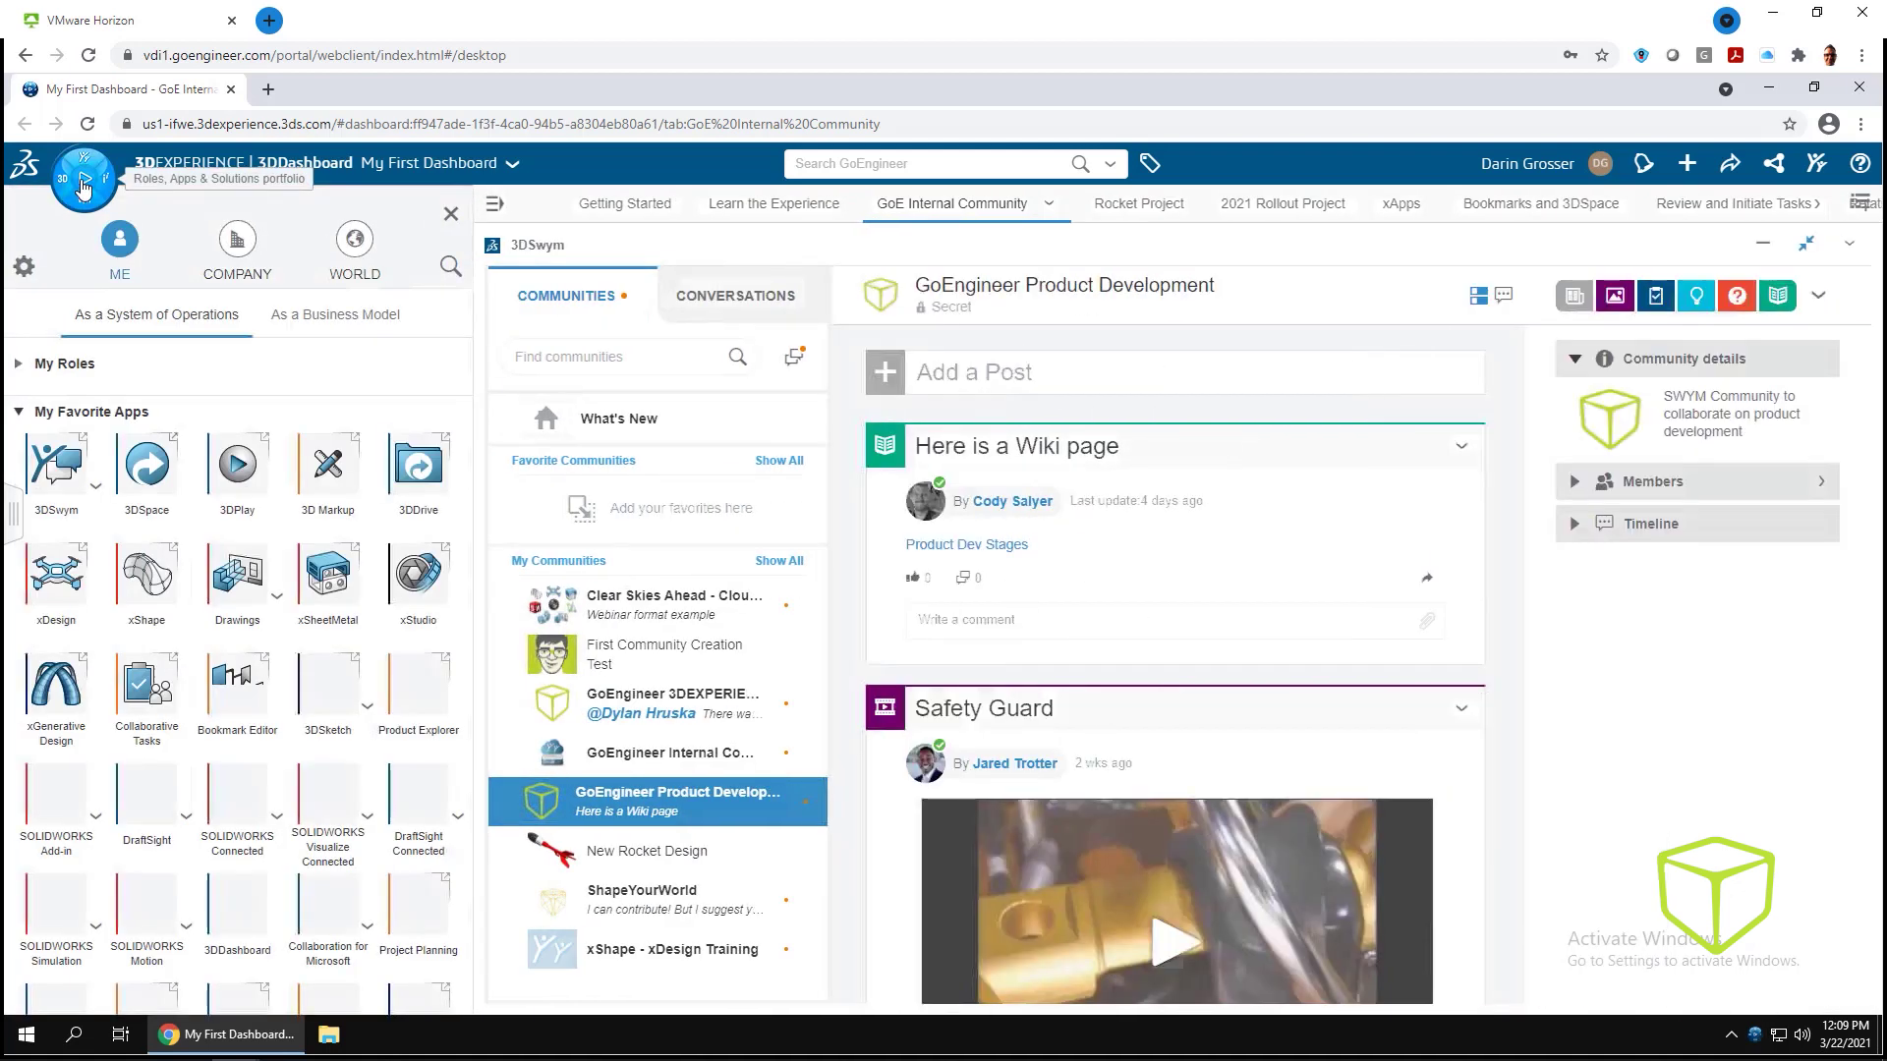
{"action": "left_click", "coordinate": [238, 798]}
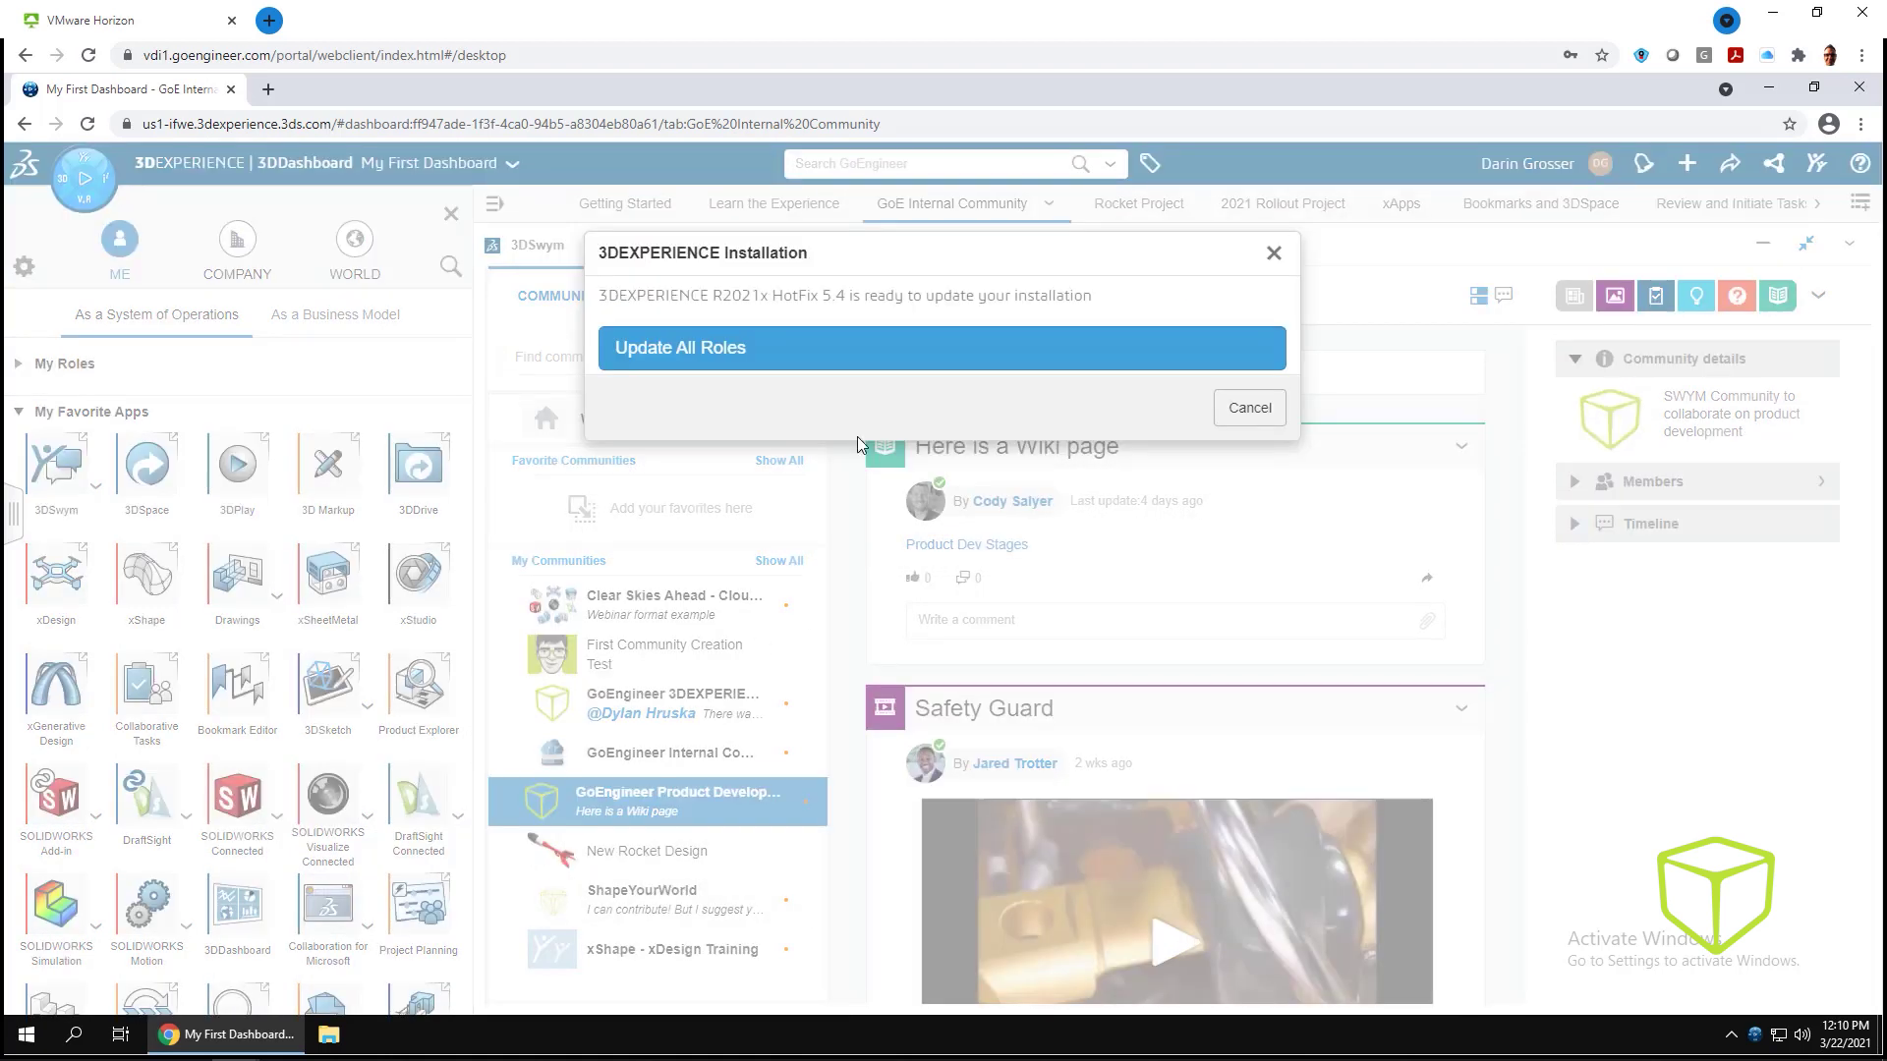
{"action": "left_click", "coordinate": [874, 358]}
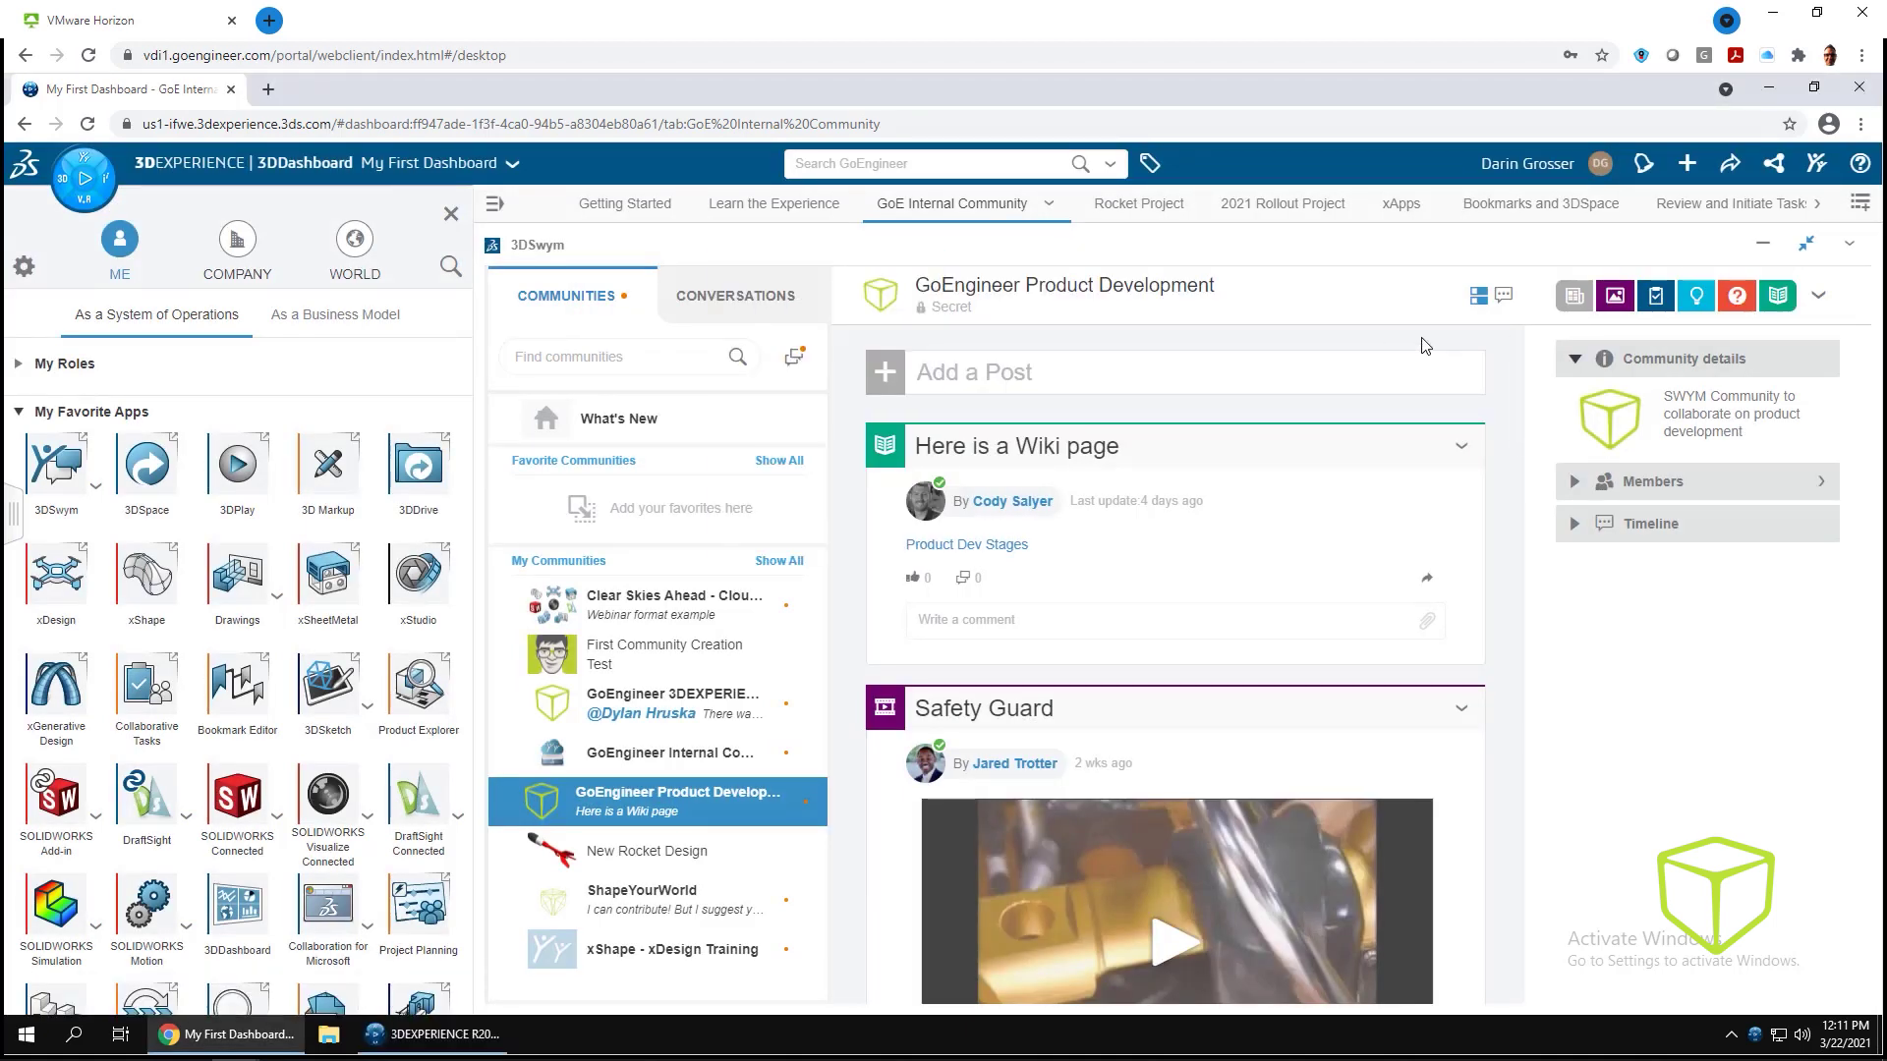
- Install the 3DEXPERIENCE R2021x HotFix 5.4 update and close the finished installer
{"action": "left_click", "coordinate": [1768, 86]}
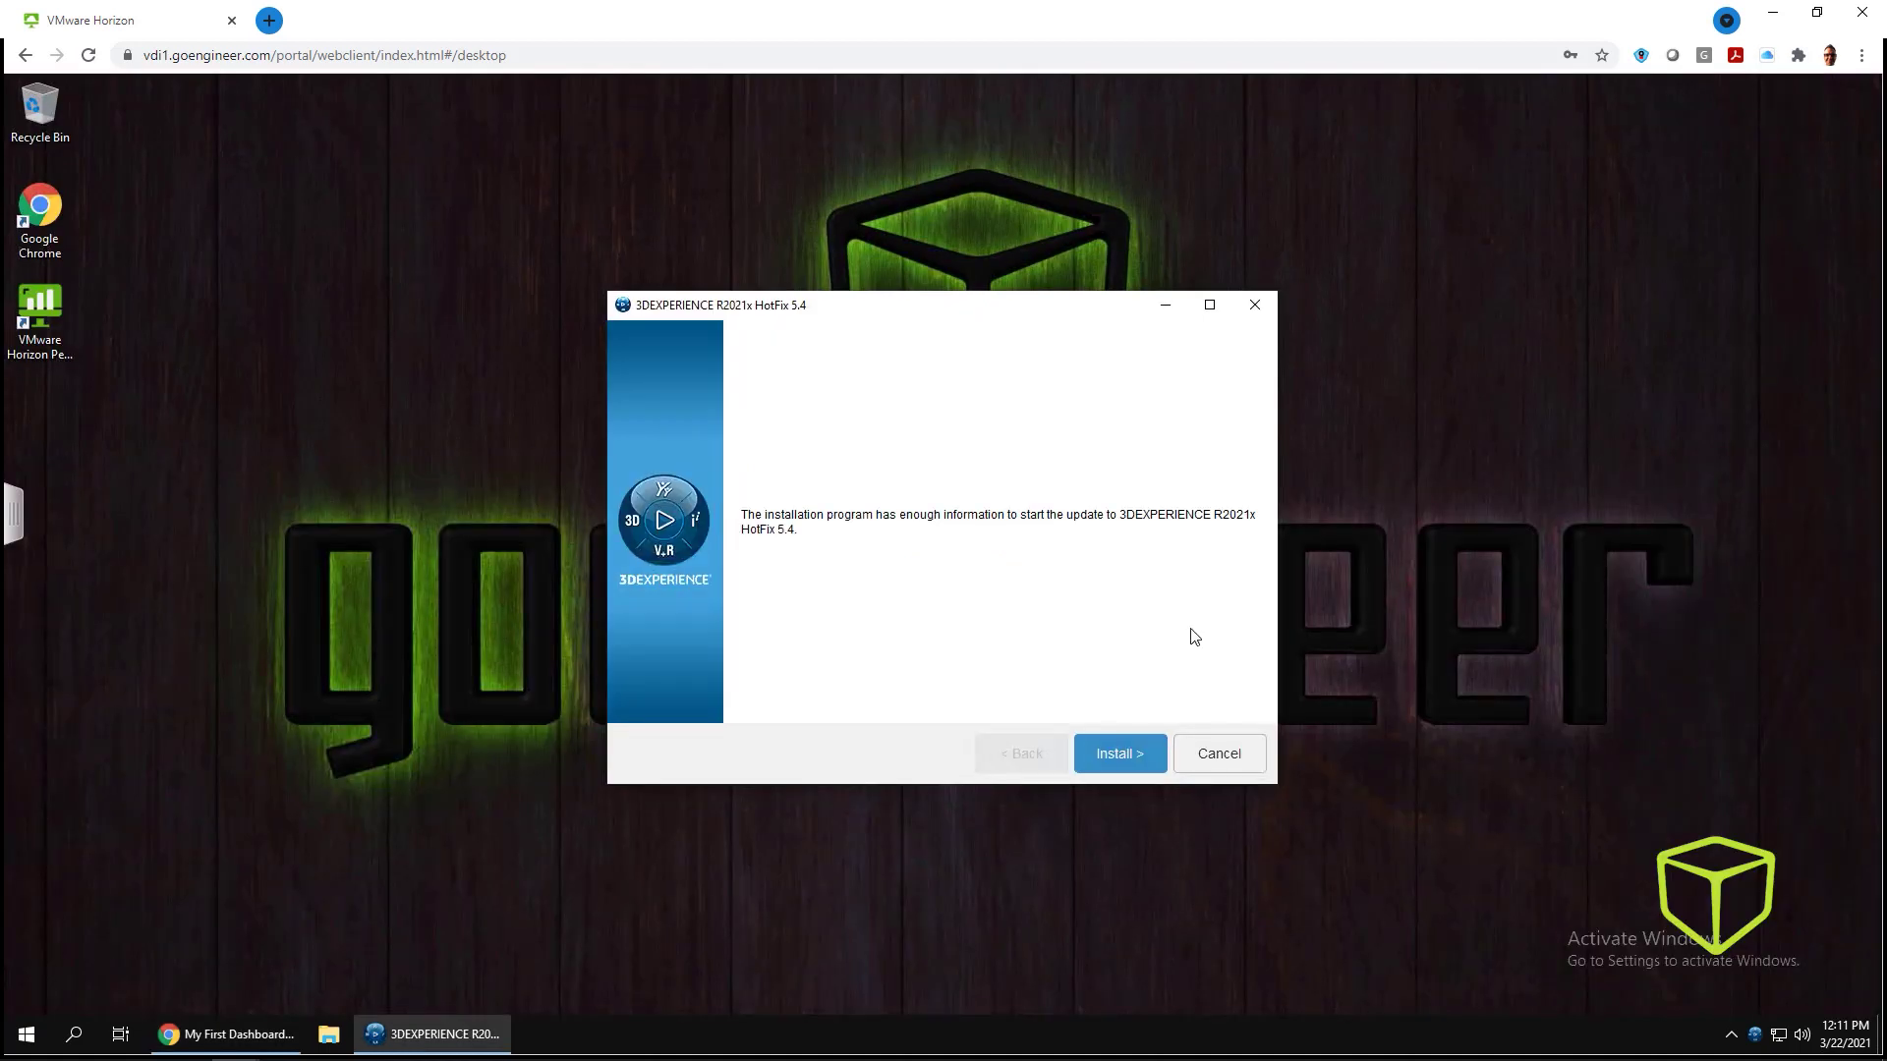
{"action": "left_click", "coordinate": [1123, 753]}
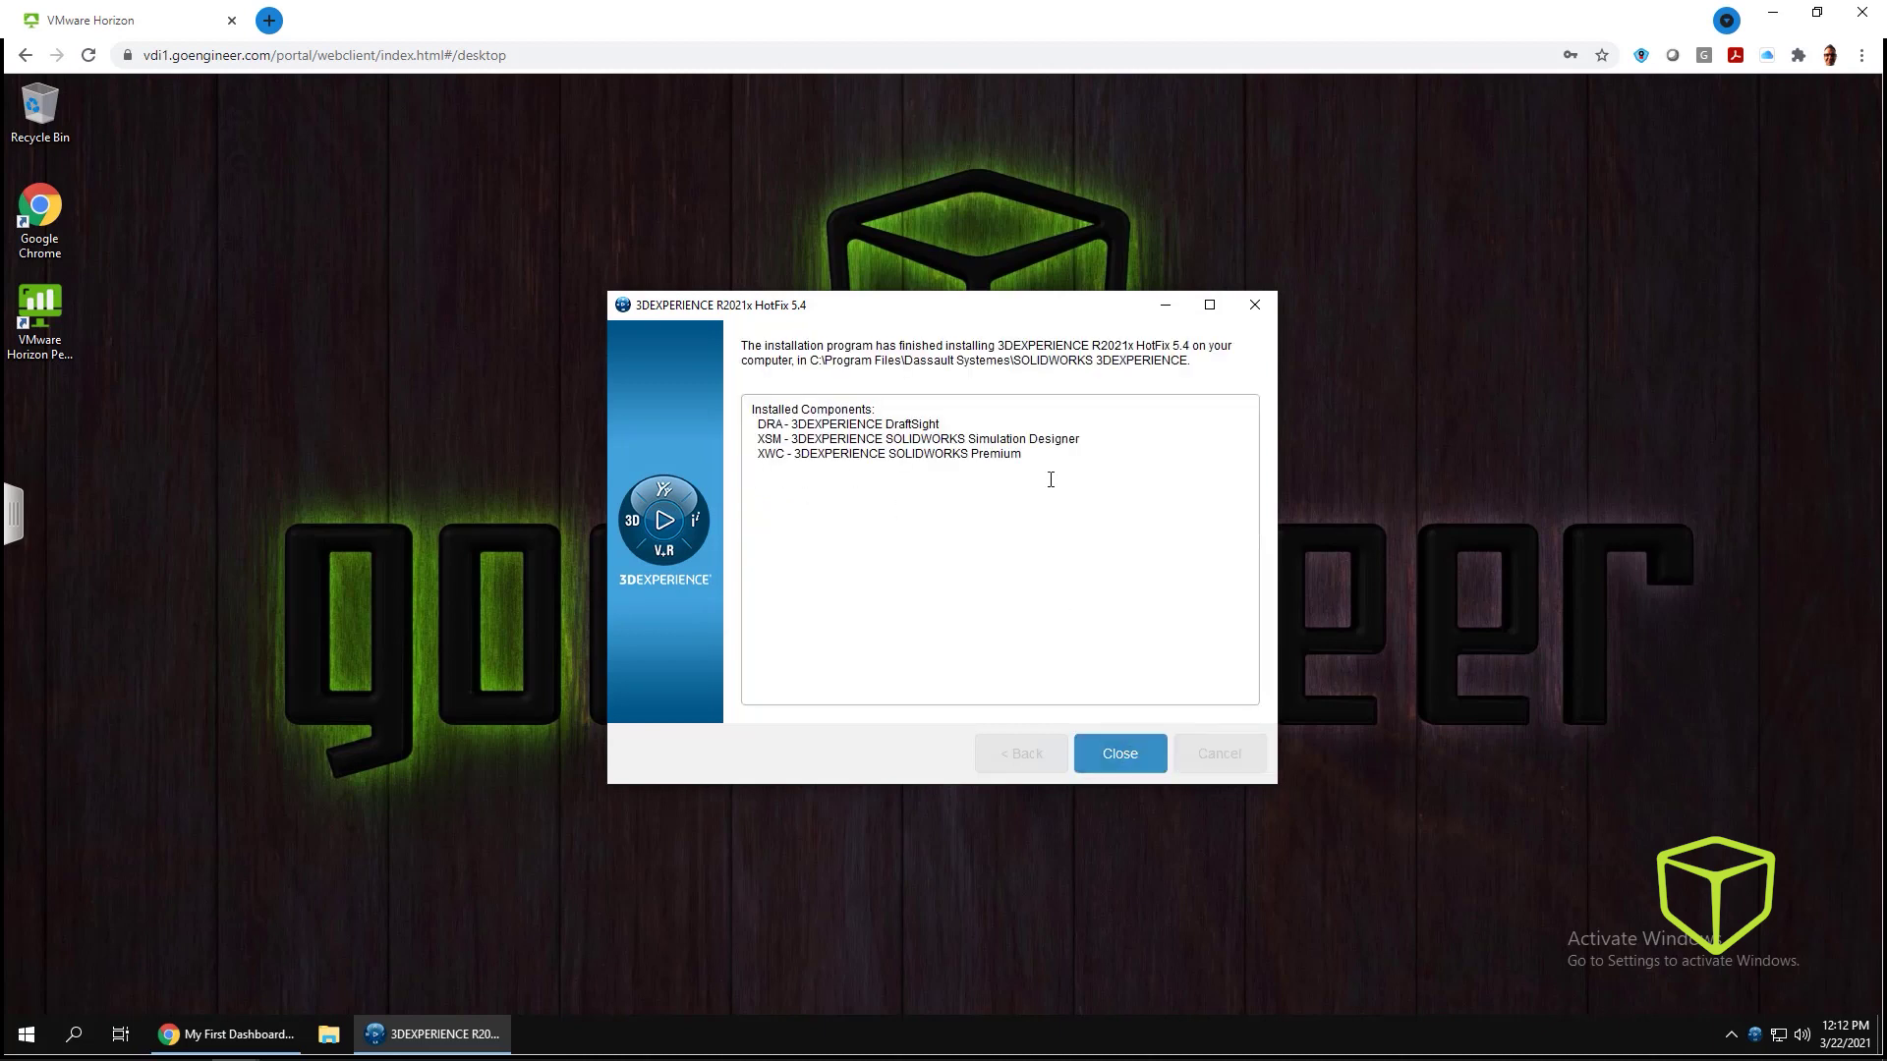
{"action": "left_click", "coordinate": [1124, 757]}
- Launch SOLIDWORKS Connected from the dashboard and create a new part from its welcome window
{"action": "left_click", "coordinate": [220, 1032]}
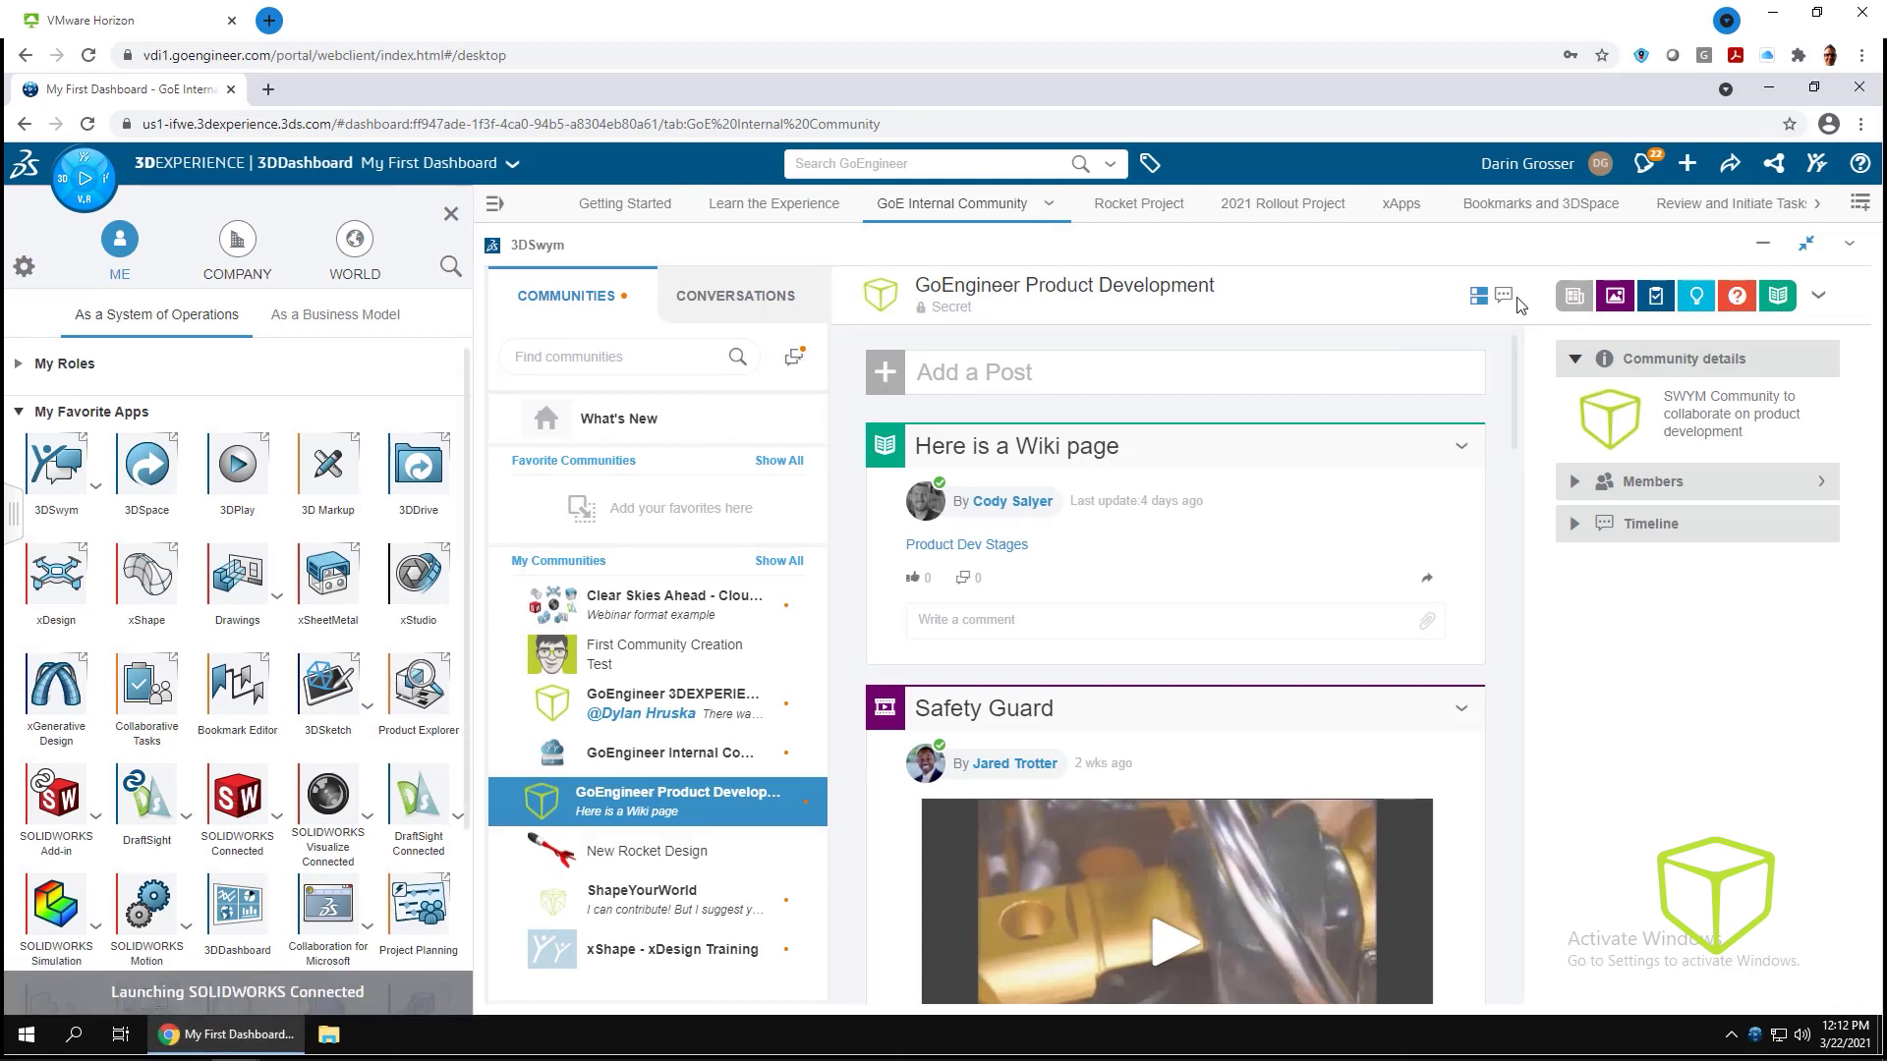
{"action": "left_click", "coordinate": [1759, 90]}
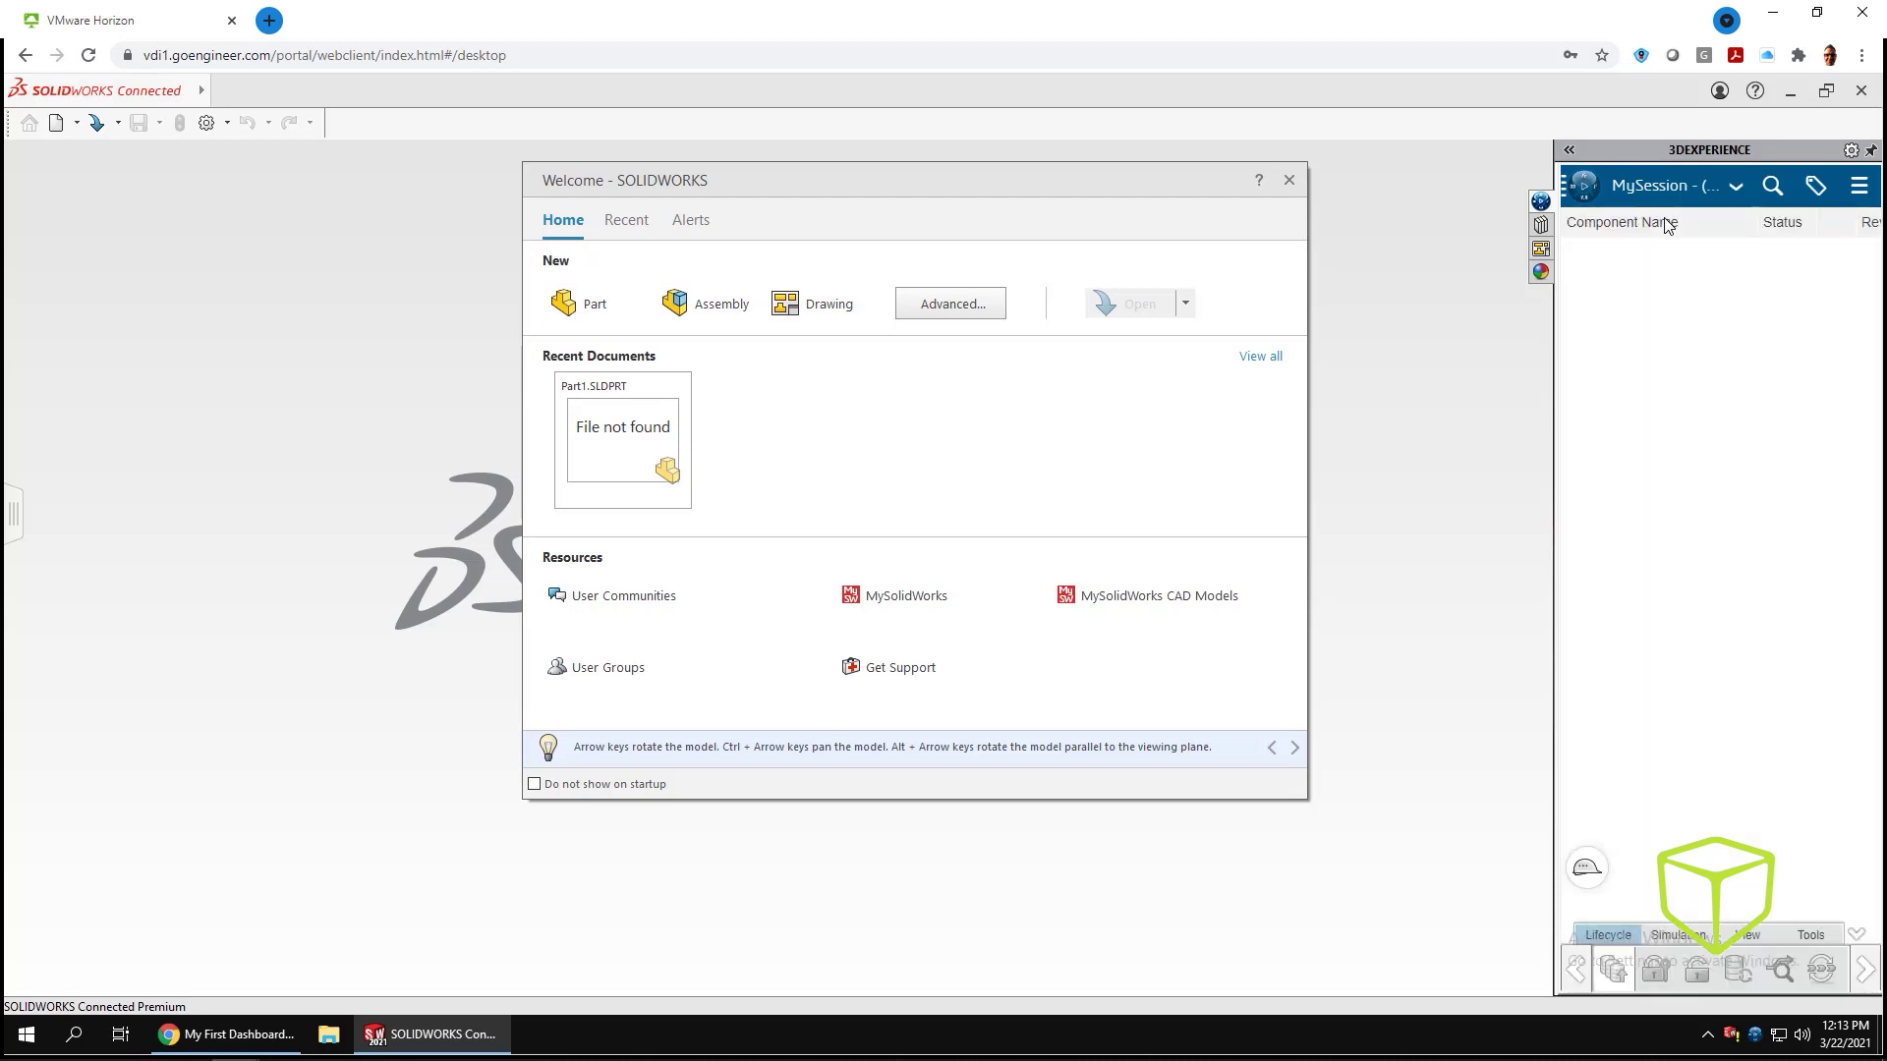
{"action": "left_click", "coordinate": [575, 311]}
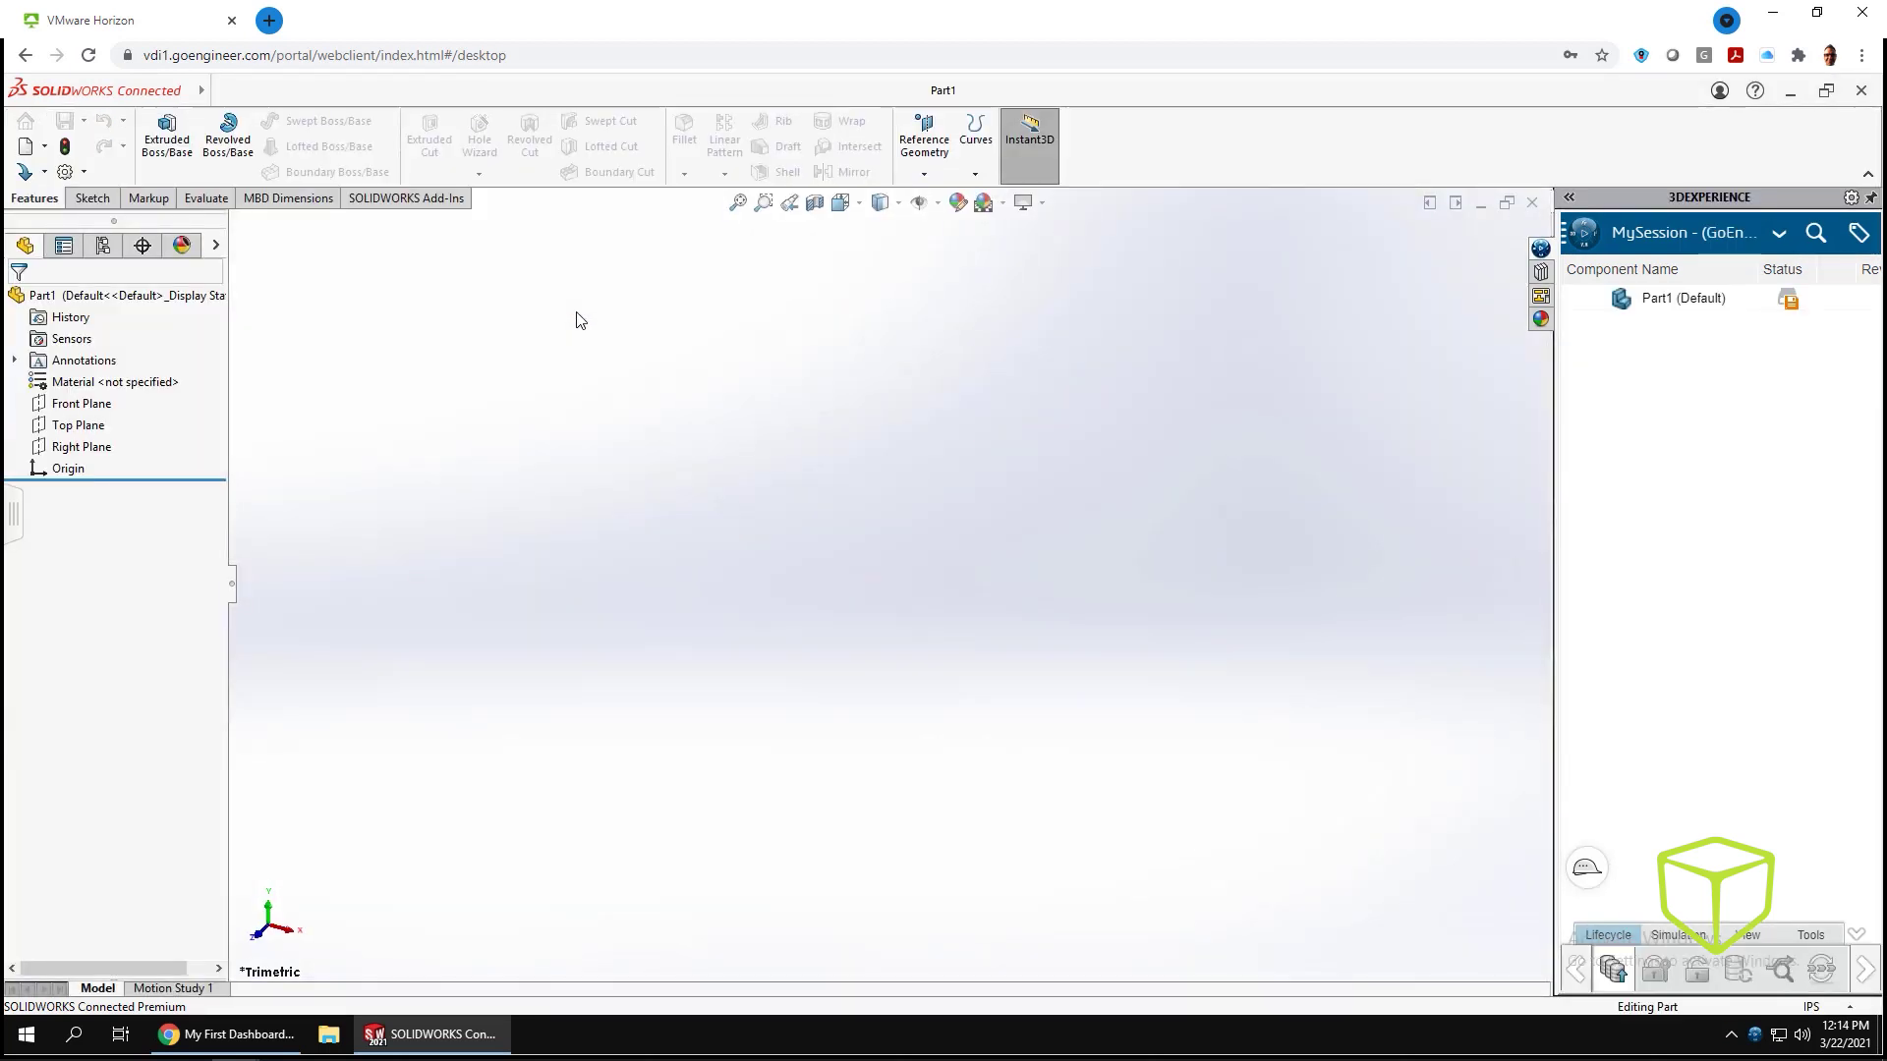
- Check the new part's file status in MySession and review the available collaborative spaces without changing the selection
{"action": "left_click", "coordinate": [1681, 308]}
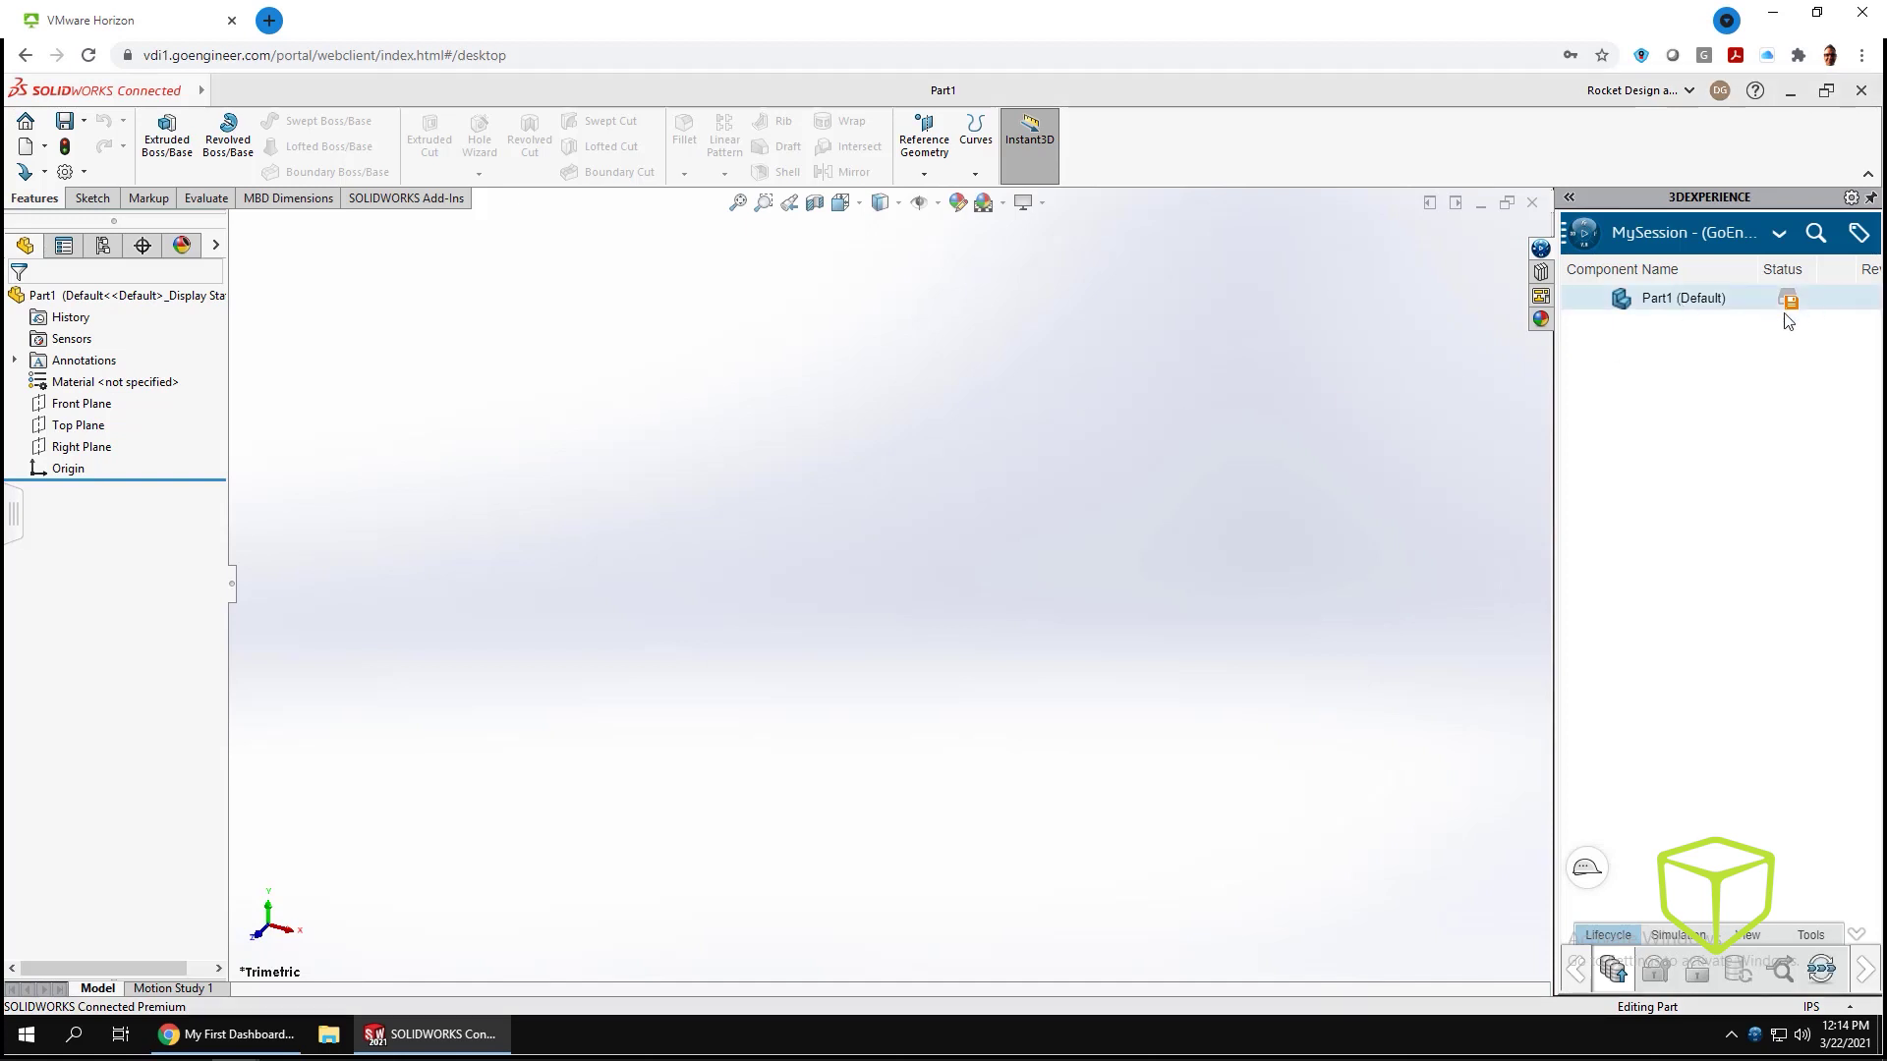
{"action": "mouse_move", "coordinate": [1789, 316]}
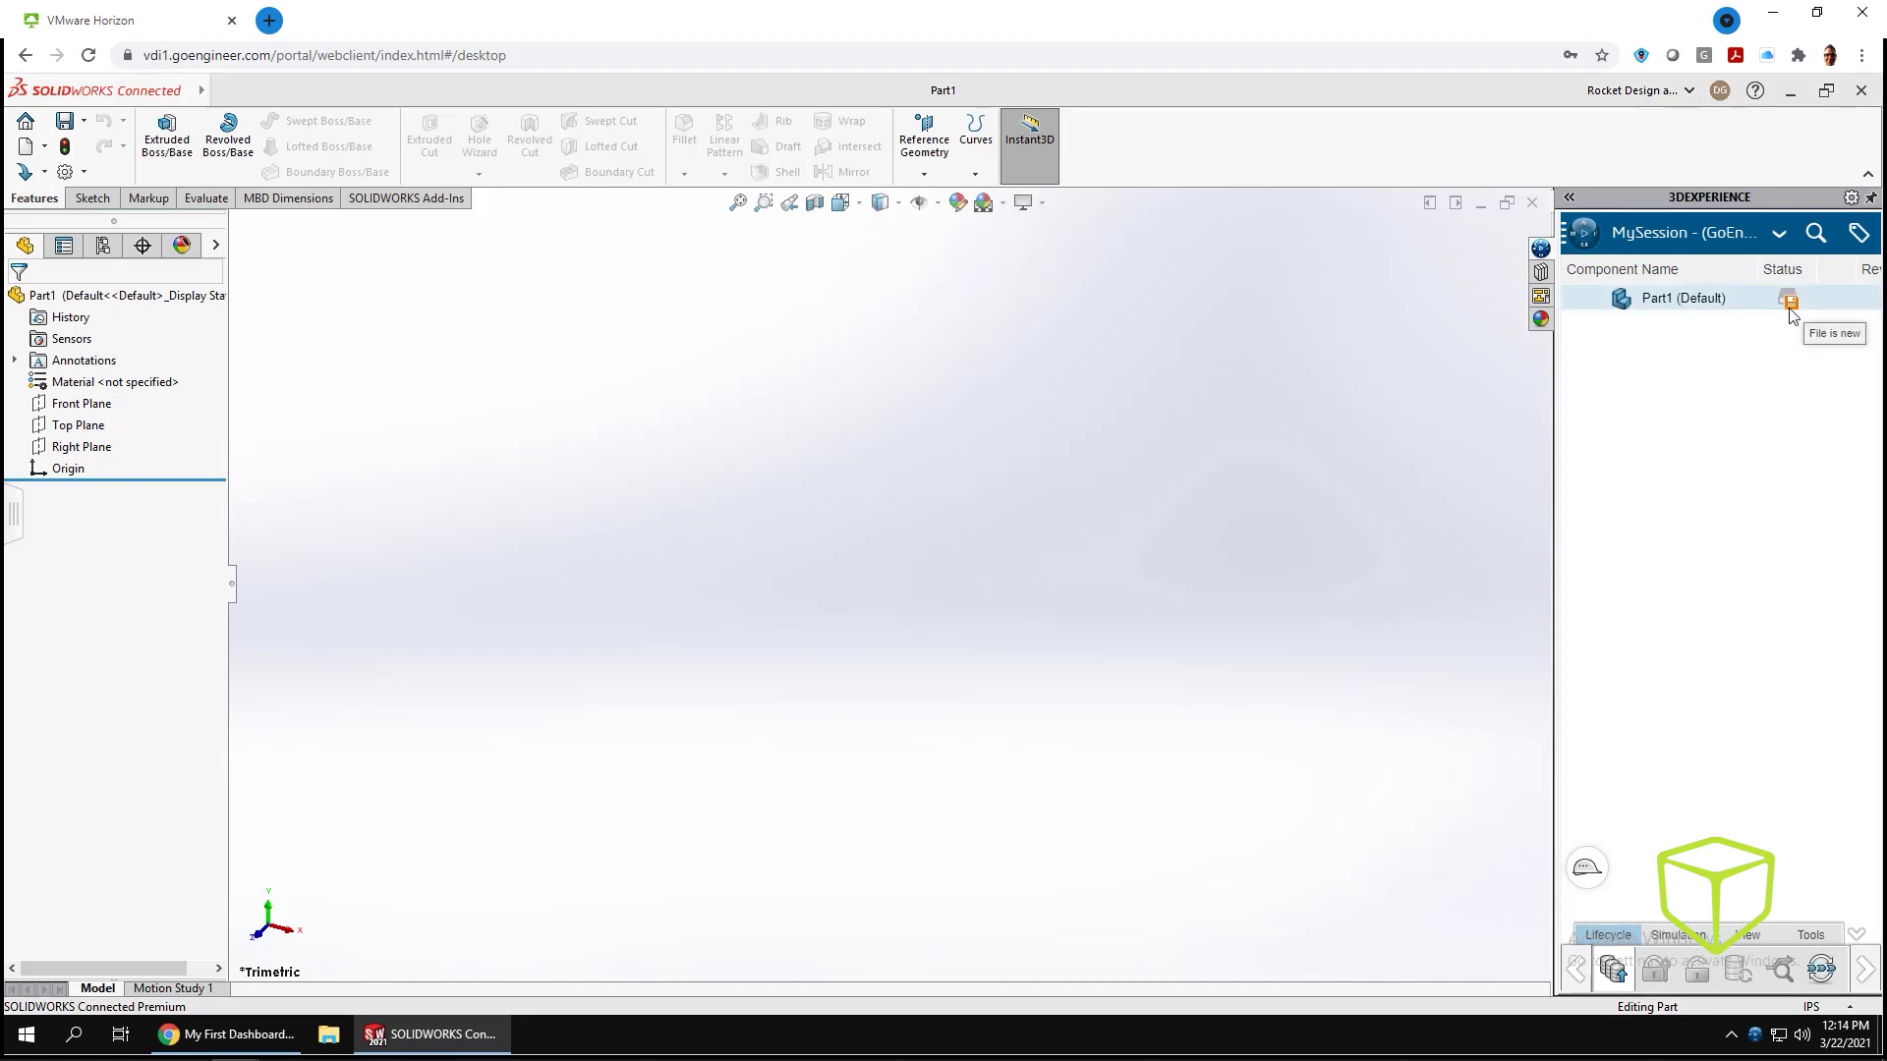
{"action": "left_click", "coordinate": [1689, 90]}
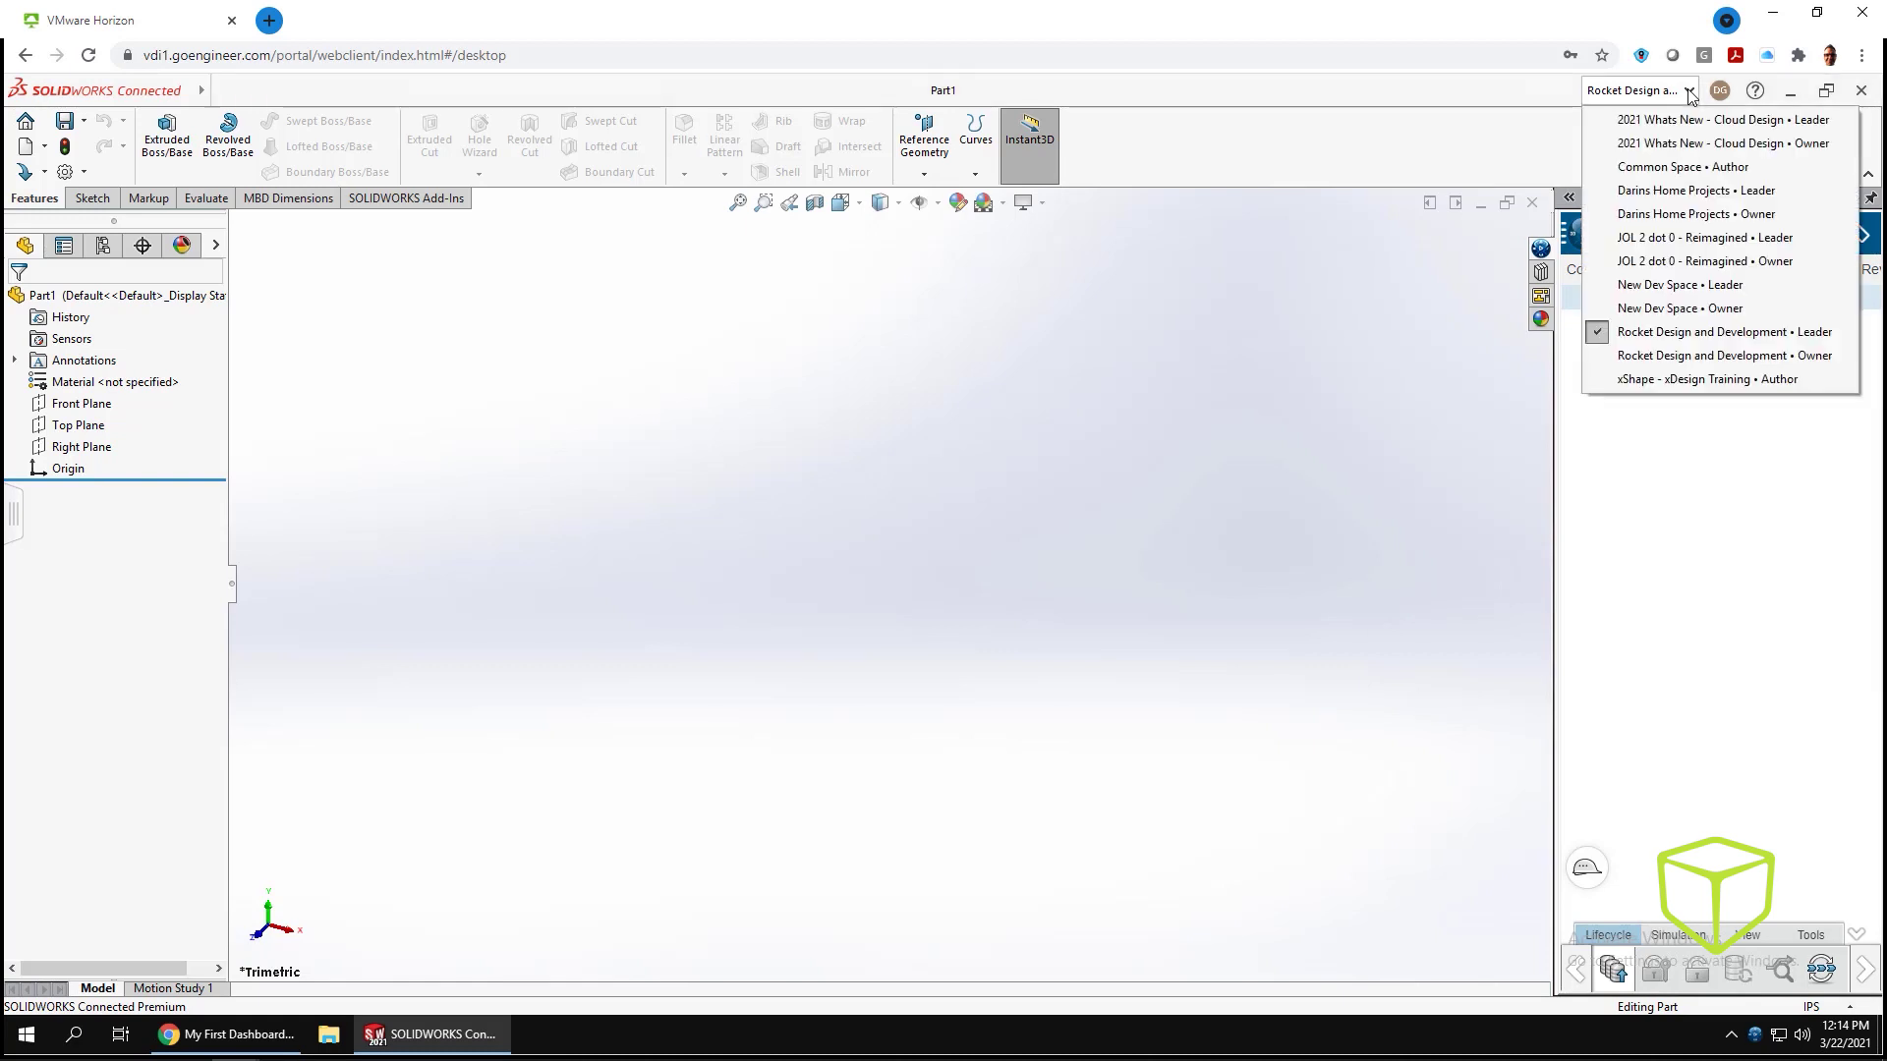
{"action": "left_click", "coordinate": [1679, 452]}
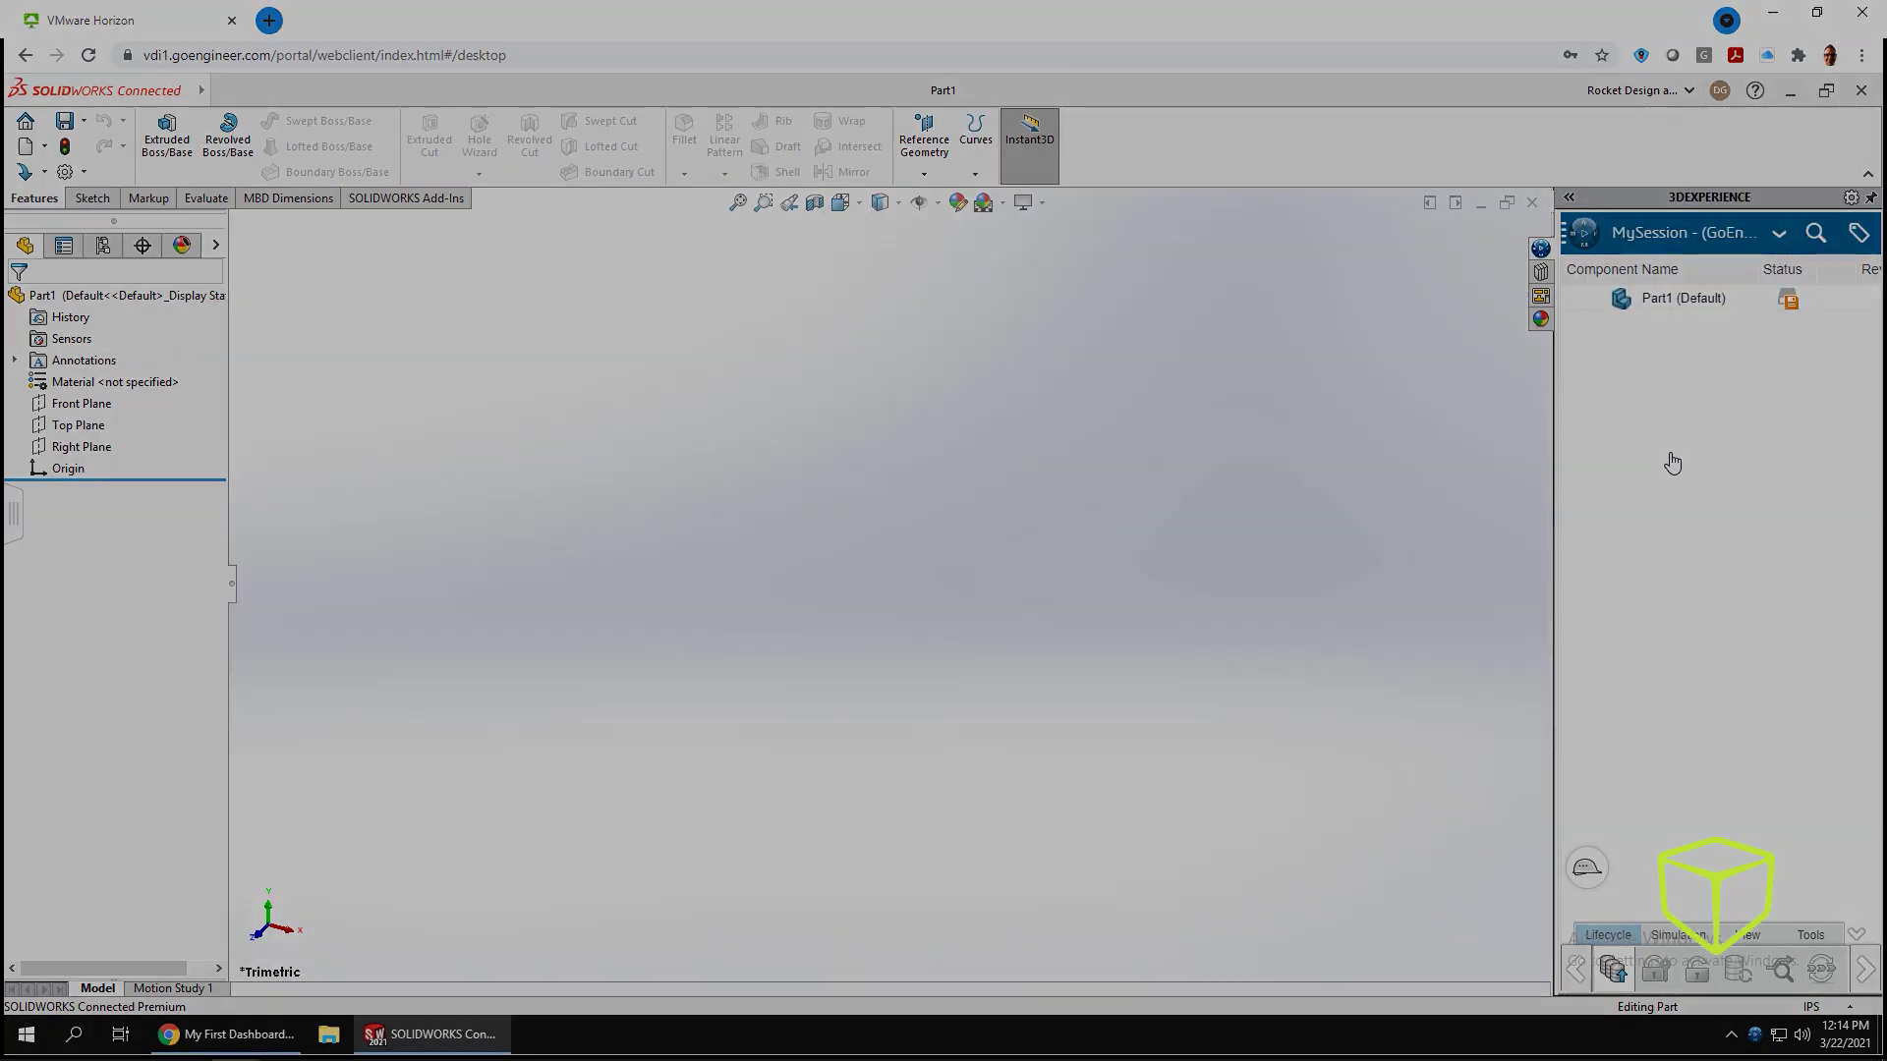